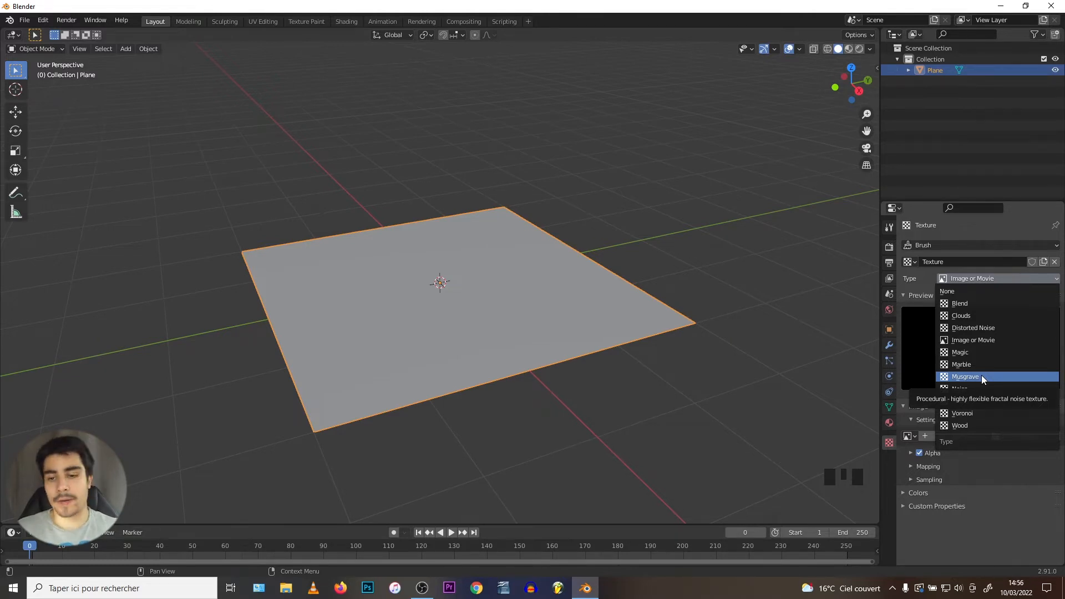
# Step: Set the brush texture's type to Wood
pyautogui.click(968, 278)
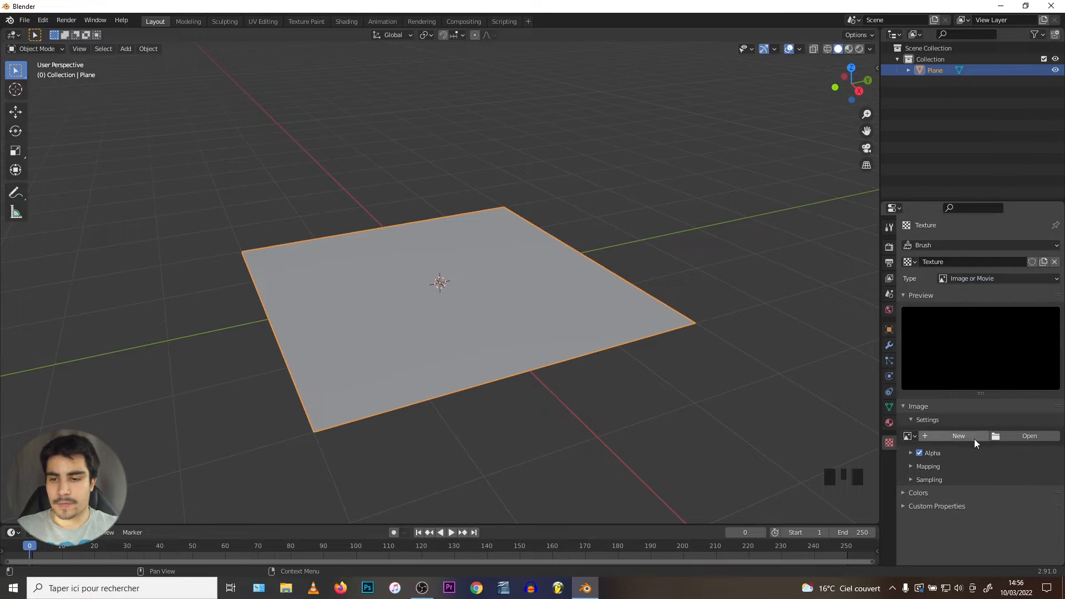
pyautogui.click(970, 278)
pyautogui.click(965, 426)
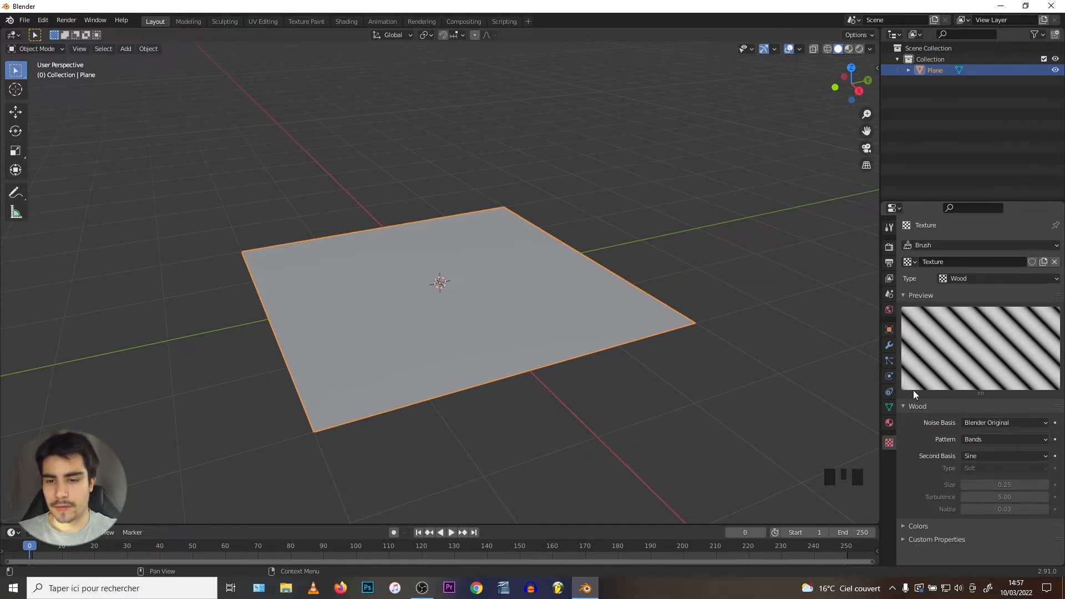
# Step: Add a Displace modifier to the plane and assign the existing Texture to it
pyautogui.click(889, 345)
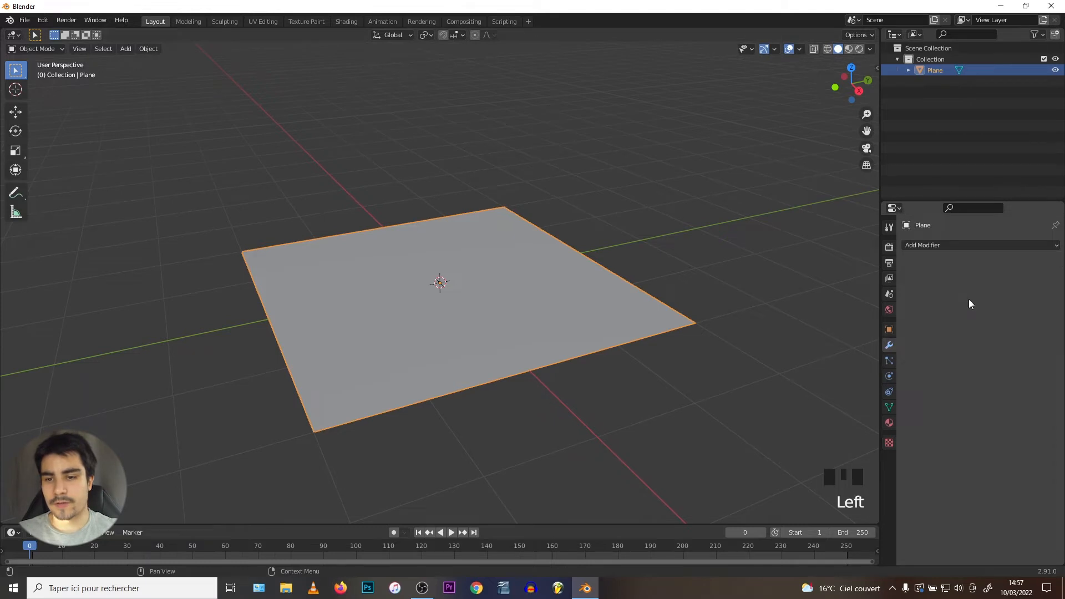
pyautogui.click(954, 244)
pyautogui.click(924, 311)
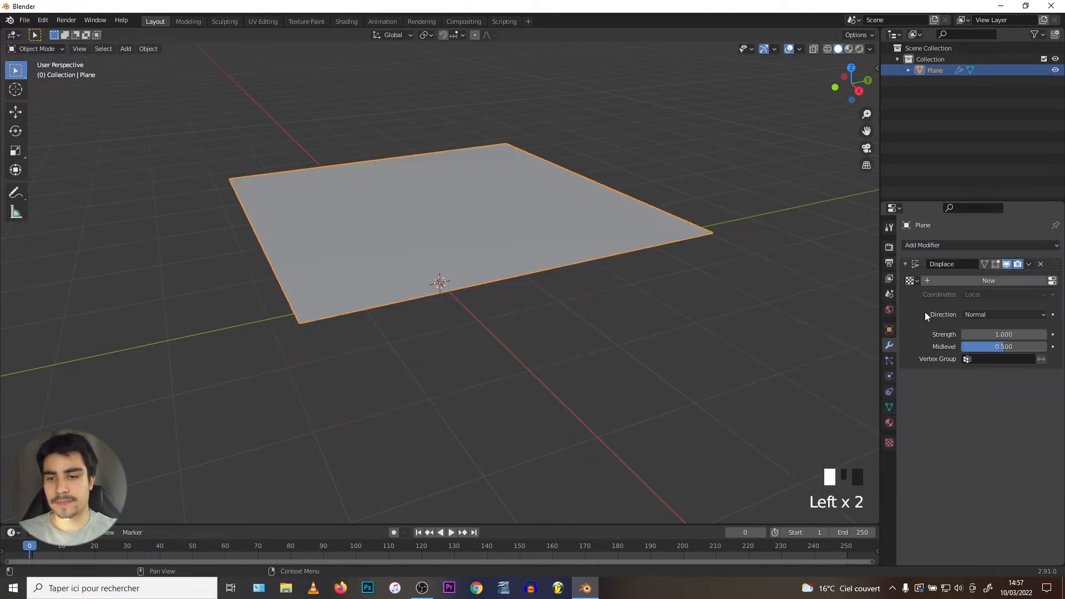
pyautogui.moveTo(522, 272); pyautogui.dragTo(485, 238, button='middle')
pyautogui.moveTo(776, 268); pyautogui.dragTo(549, 233, button='middle')
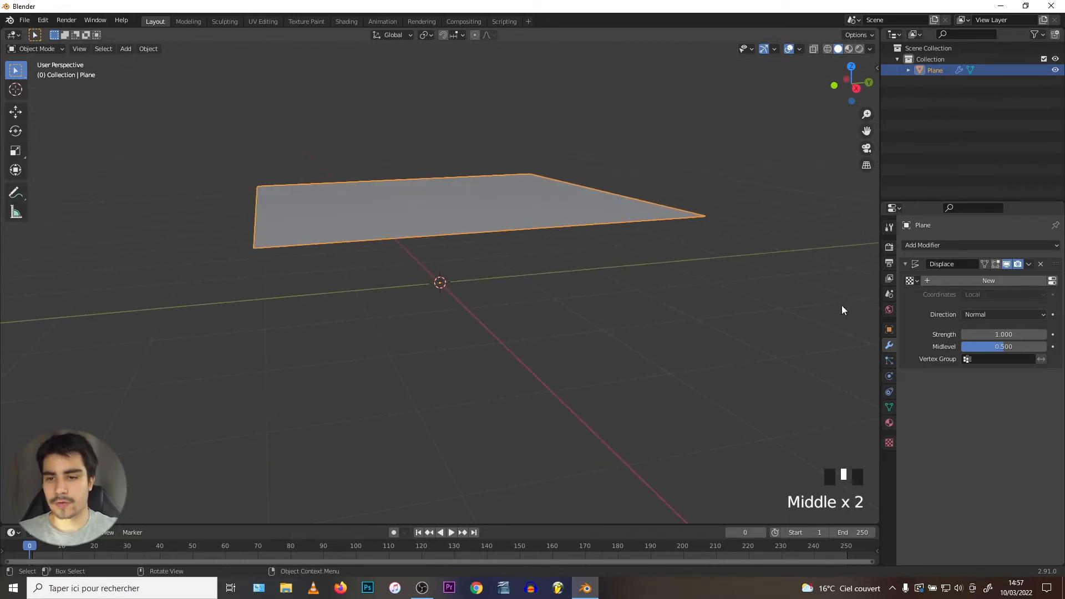
pyautogui.click(911, 280)
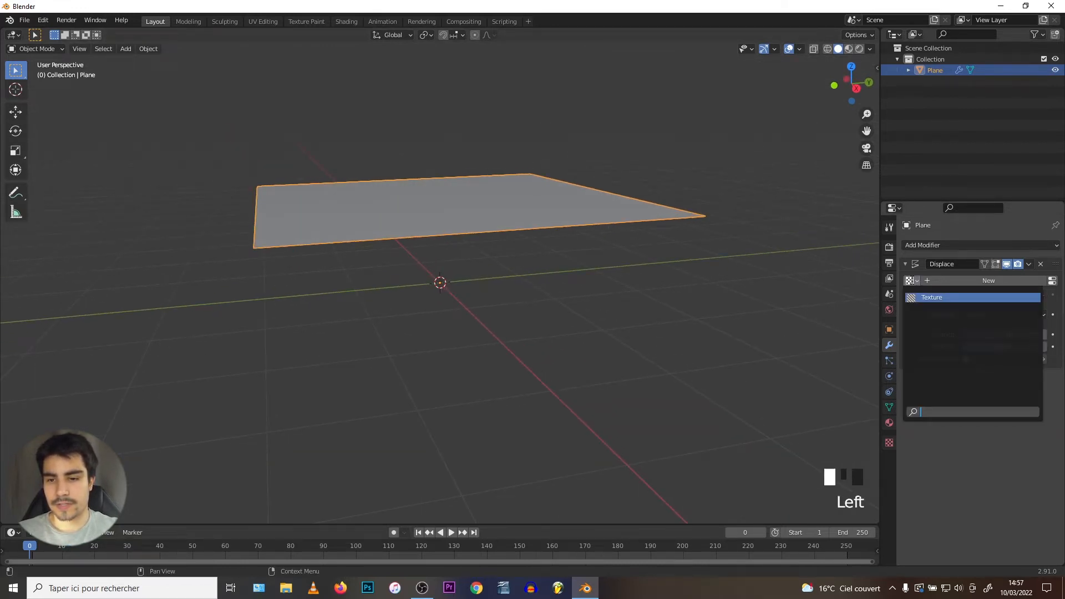
pyautogui.click(934, 298)
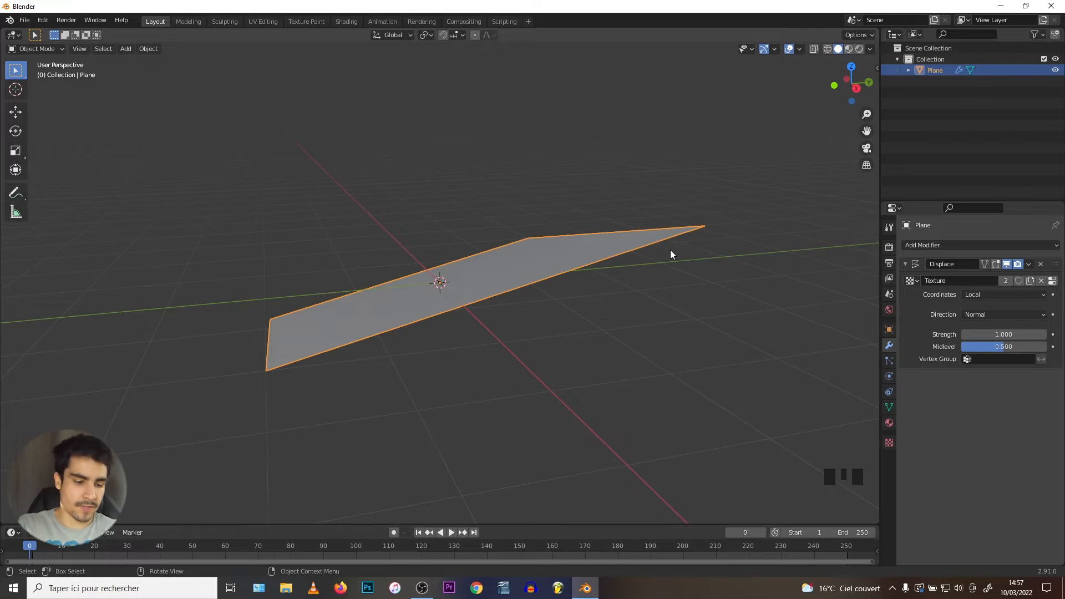
# Step: Subdivide the plane's mesh twice in Edit Mode, raising the second subdivision to 10 cuts
pyautogui.press('Tab')
pyautogui.moveTo(297, 279); pyautogui.dragTo(343, 277, button='middle')
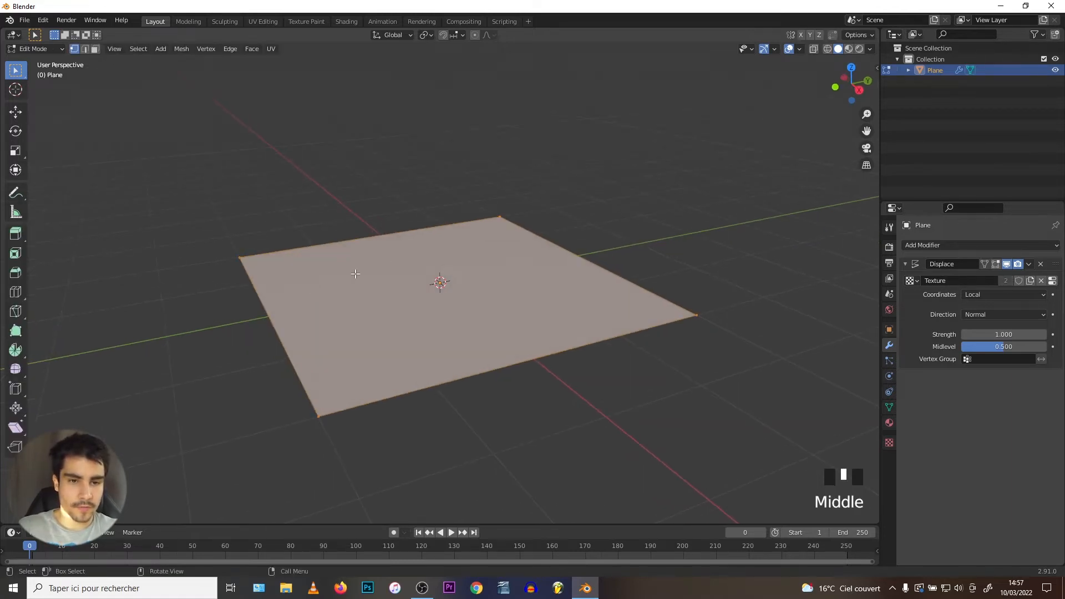
pyautogui.rightClick(417, 238)
pyautogui.click(417, 237)
pyautogui.rightClick(413, 236)
pyautogui.click(413, 236)
pyautogui.click(77, 514)
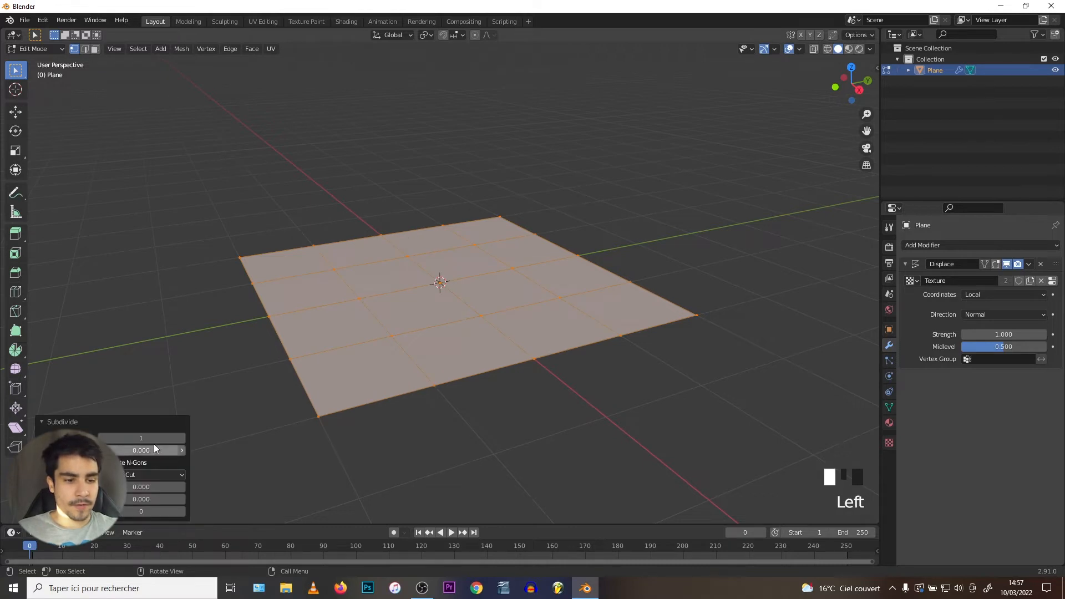
pyautogui.moveTo(139, 440); pyautogui.dragTo(189, 439)
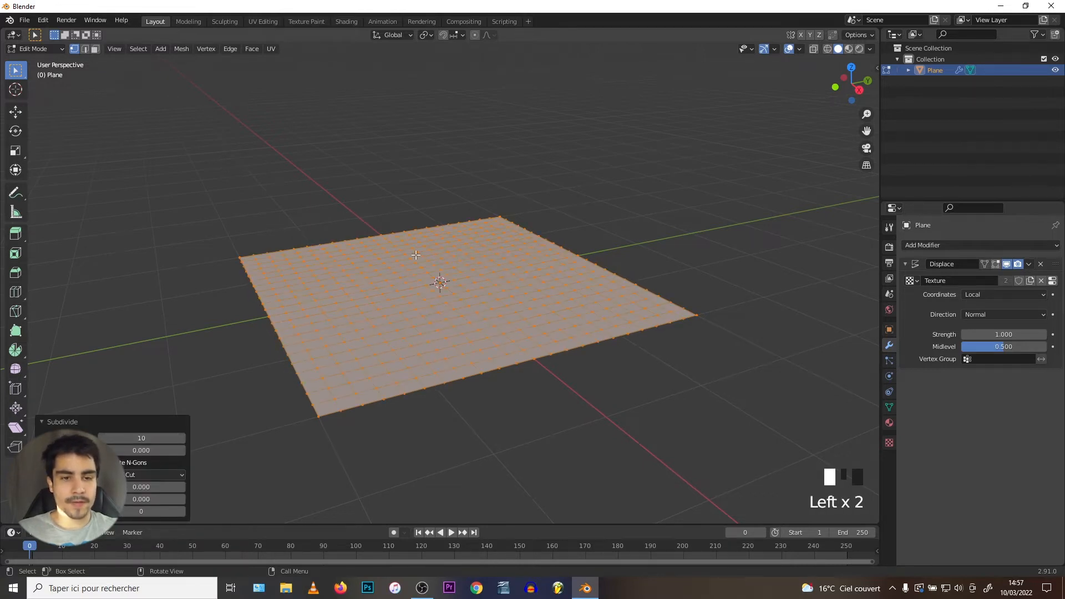
# Step: Subdivide the plane's mesh two more times with one cut each and return to Object Mode
pyautogui.rightClick(416, 253)
pyautogui.click(416, 253)
pyautogui.rightClick(416, 252)
pyautogui.click(416, 253)
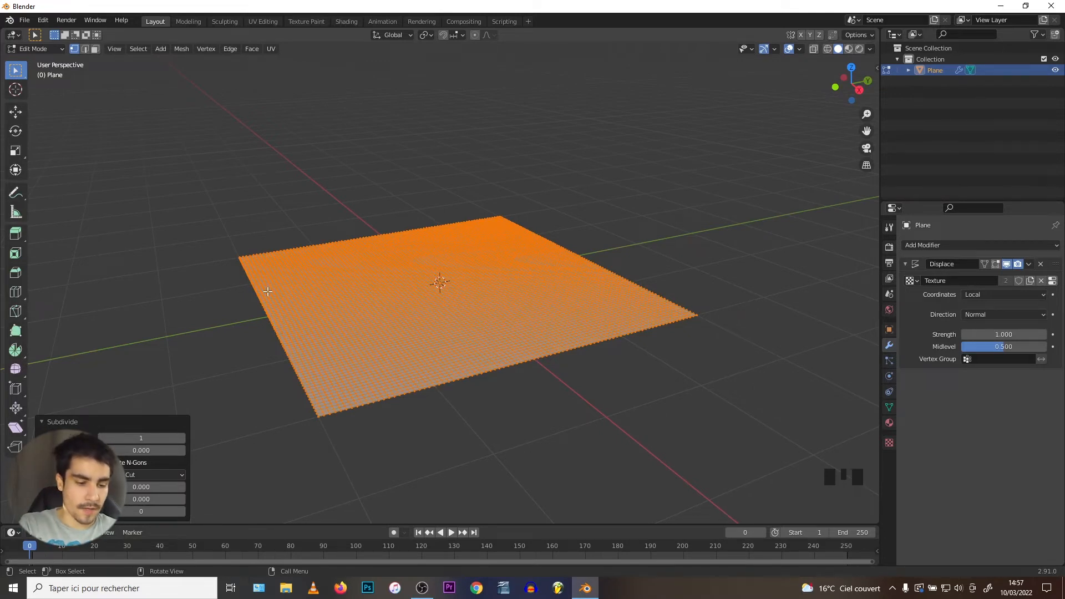
pyautogui.press('Tab')
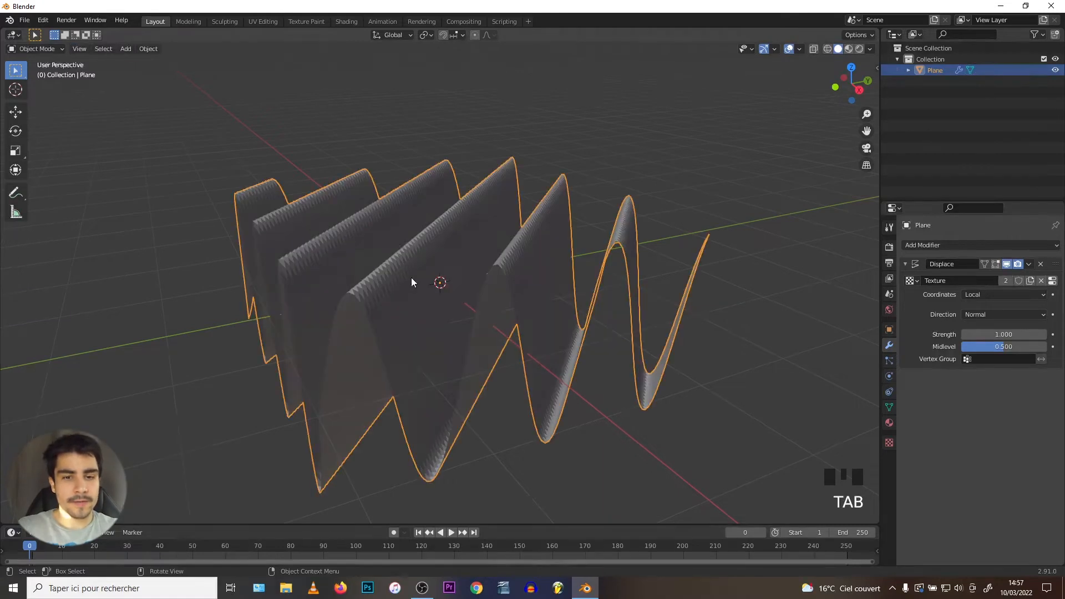
# Step: Compare the displaced plane with the Wood texture preview and shade the plane smooth
pyautogui.moveTo(274, 242); pyautogui.dragTo(325, 331, button='middle')
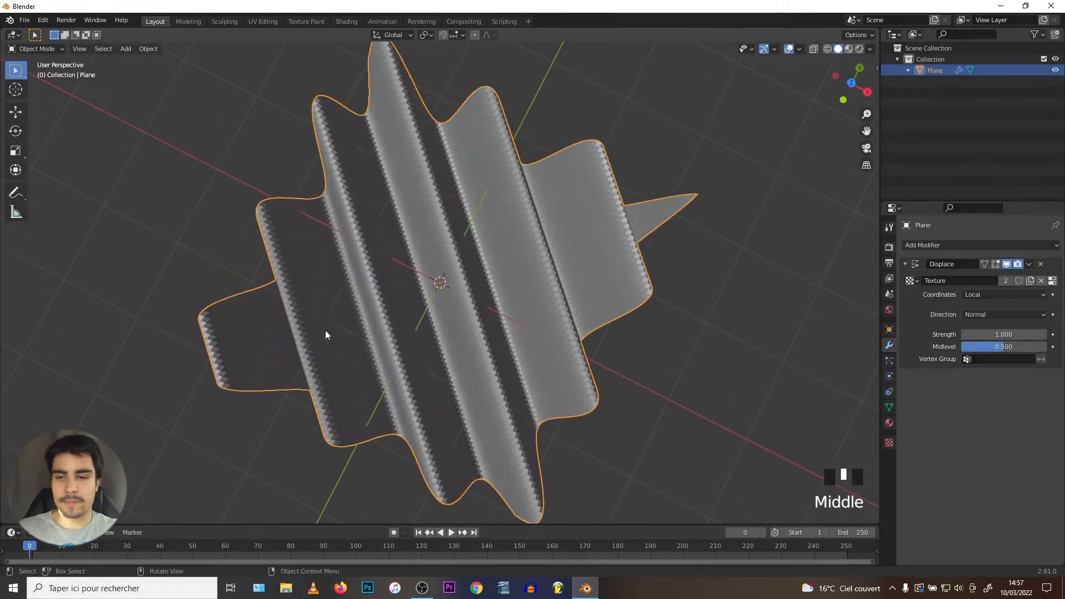
pyautogui.click(889, 442)
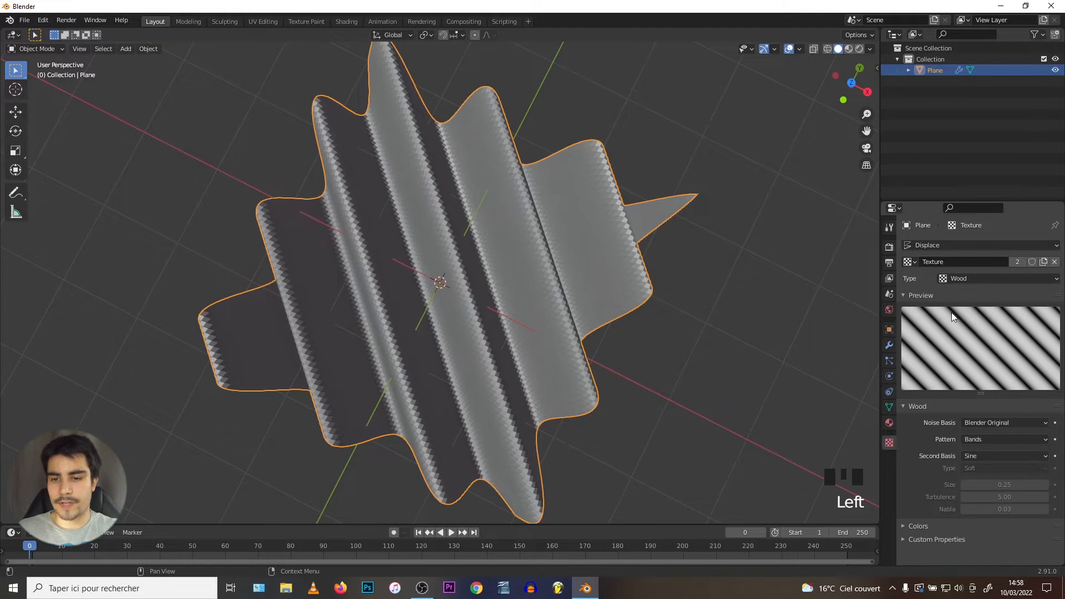
pyautogui.moveTo(386, 343)
pyautogui.mouseDown(button='middle')
pyautogui.moveTo(408, 238)
pyautogui.moveTo(342, 243)
pyautogui.moveTo(588, 276)
pyautogui.mouseUp(button='middle')
pyautogui.moveTo(368, 247)
pyautogui.mouseDown(button='middle')
pyautogui.moveTo(514, 300)
pyautogui.moveTo(428, 218)
pyautogui.moveTo(533, 256)
pyautogui.mouseUp(button='middle')
pyautogui.rightClick(427, 218)
# Step: Set the Displace modifier's strength to 0.1 and check the flattened waves from several angles
pyautogui.click(889, 345)
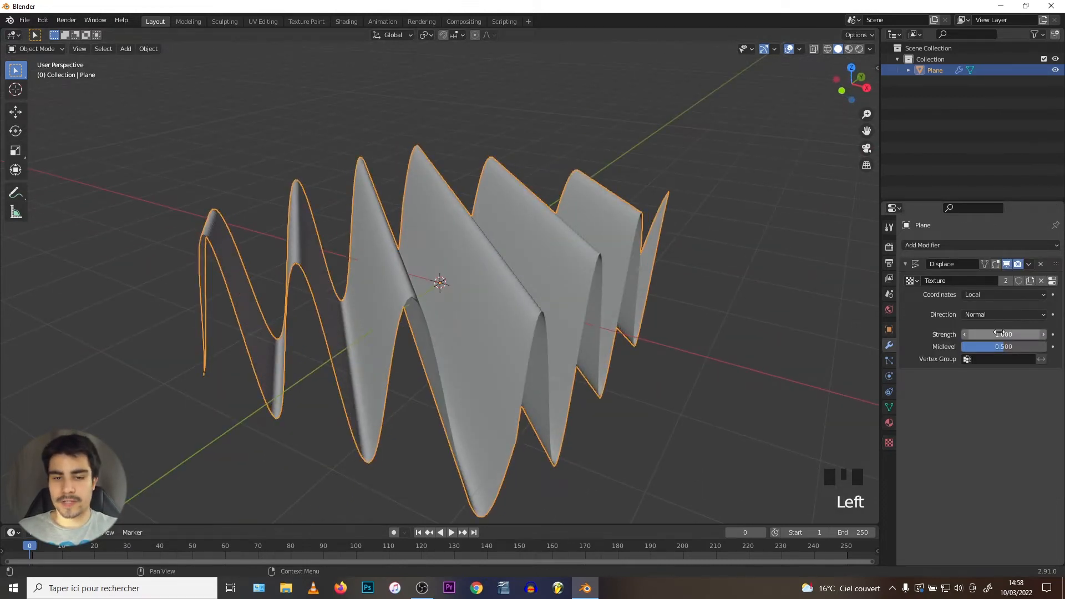
pyautogui.moveTo(555, 302); pyautogui.dragTo(532, 301, button='middle')
pyautogui.scroll(2, 531, 301)
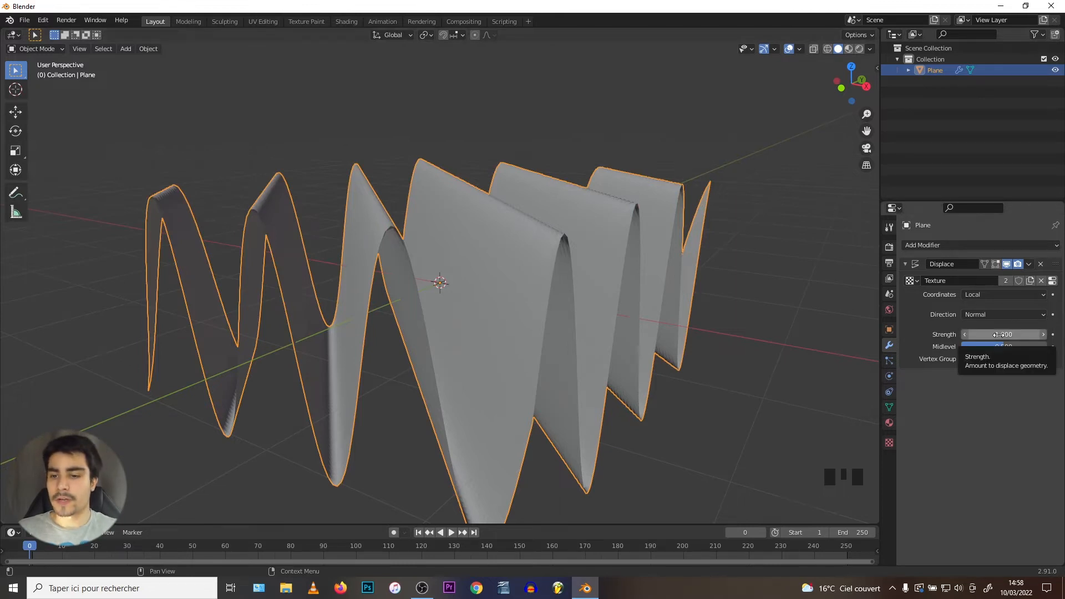
pyautogui.moveTo(998, 334)
pyautogui.mouseDown()
pyautogui.moveTo(967, 335)
pyautogui.moveTo(979, 335)
pyautogui.mouseUp()
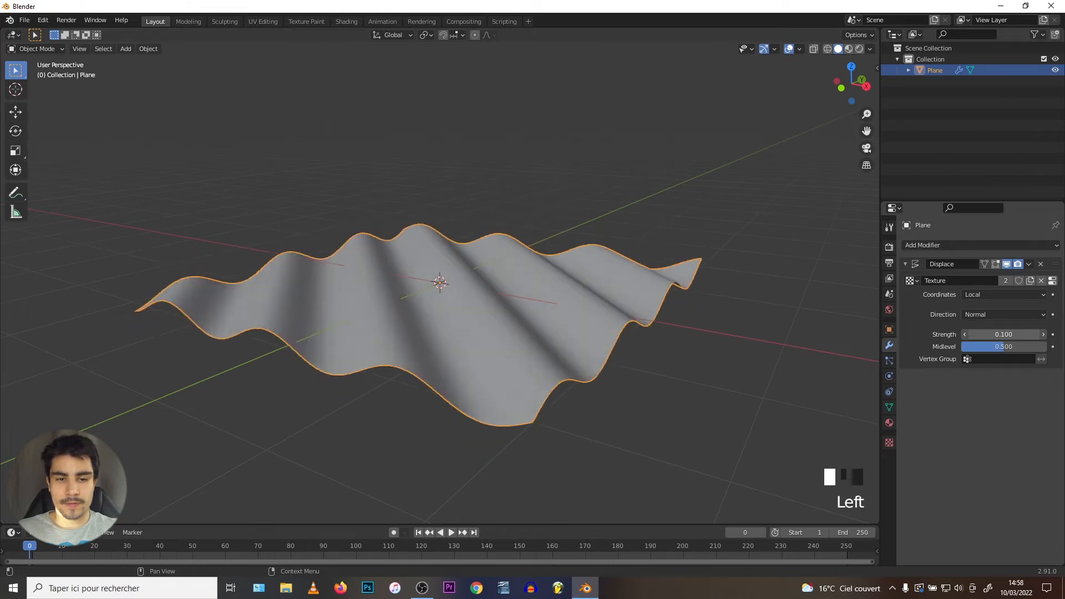
pyautogui.moveTo(747, 325); pyautogui.dragTo(335, 311, button='middle')
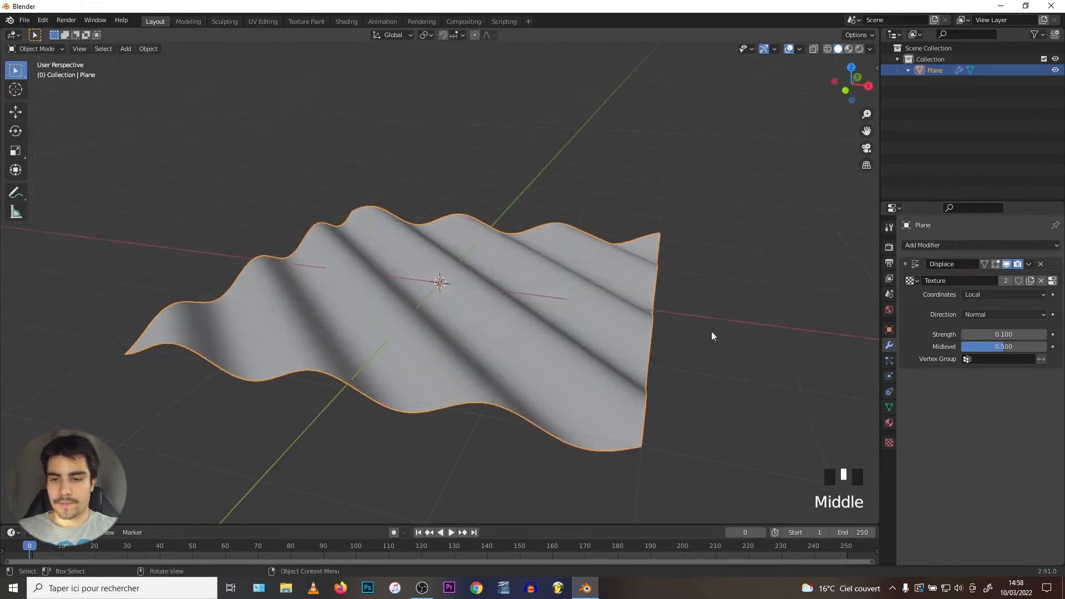
pyautogui.moveTo(798, 358); pyautogui.dragTo(781, 345, button='middle')
# Step: Set the Displace modifier's strength to 0.9 and midlevel to 0, and check the plane in front view
pyautogui.moveTo(993, 334); pyautogui.dragTo(961, 350)
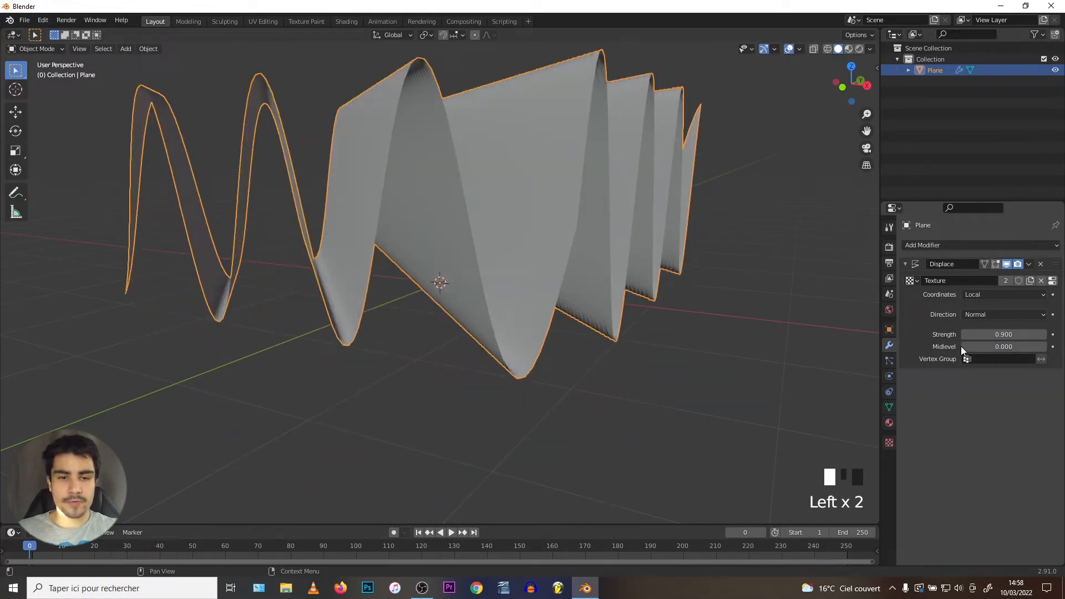
pyautogui.scroll(2, 450, 337)
pyautogui.press('KP_1')
pyautogui.scroll(-2, 506, 325)
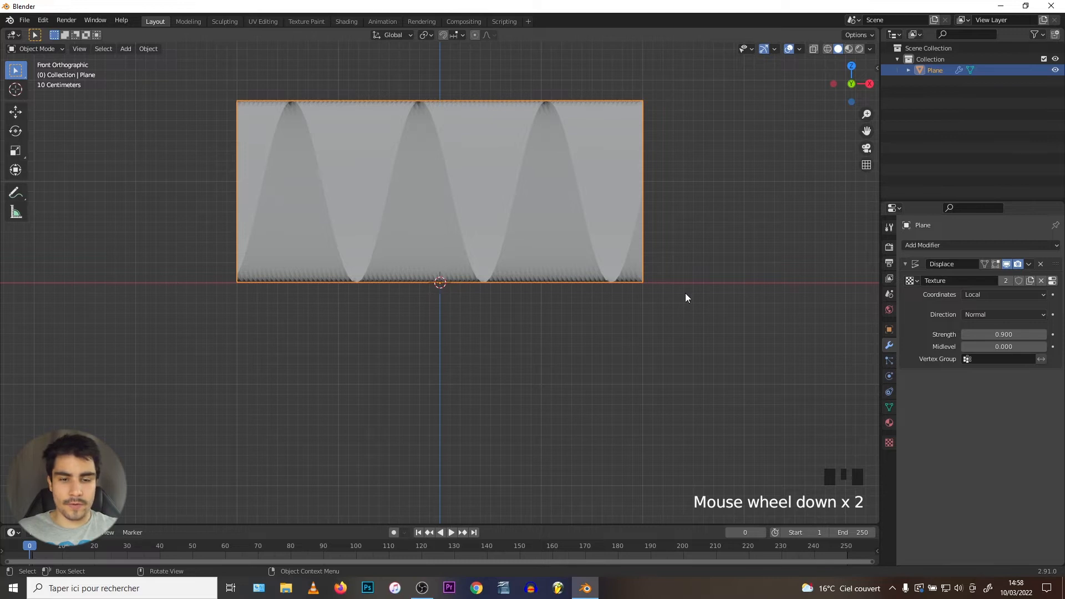
# Step: Try the Displace modifier's midlevel at 1 and at 0.731
pyautogui.click(1000, 347)
pyautogui.moveTo(1000, 346); pyautogui.dragTo(1046, 346)
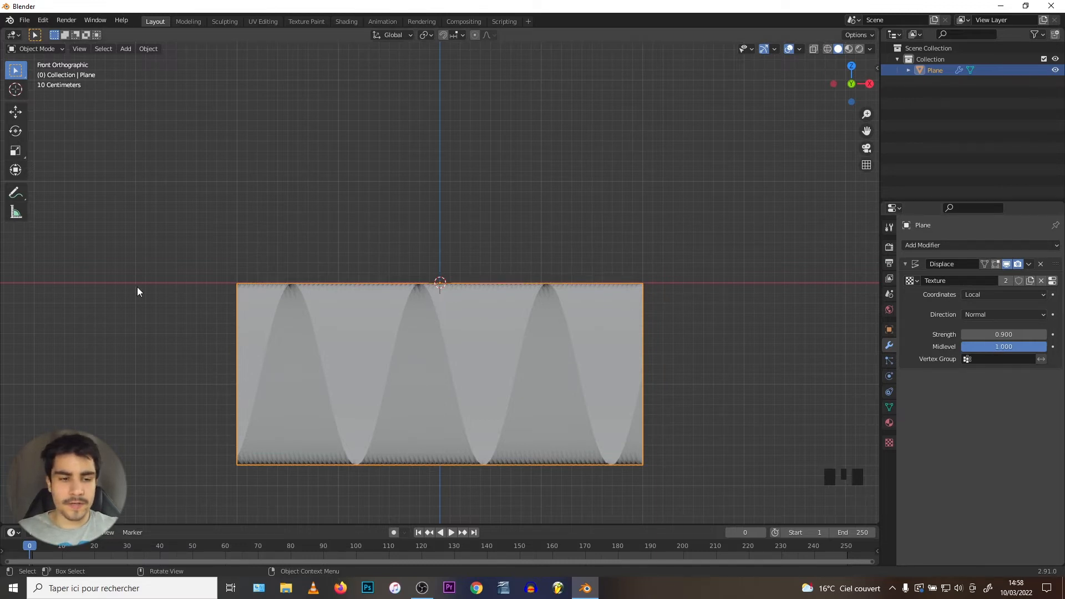
pyautogui.moveTo(1004, 346); pyautogui.dragTo(1028, 345)
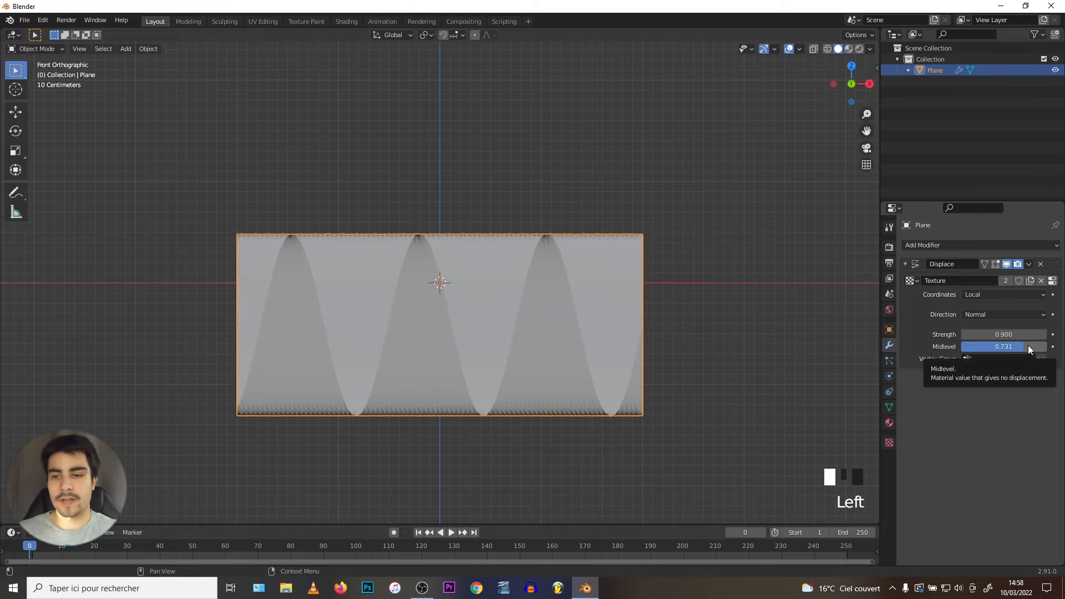
# Step: Set the Displace modifier's midlevel to 0.5
pyautogui.click(995, 345)
pyautogui.write('0.5')
pyautogui.press('Return')
pyautogui.moveTo(484, 296); pyautogui.dragTo(560, 261, button='middle')
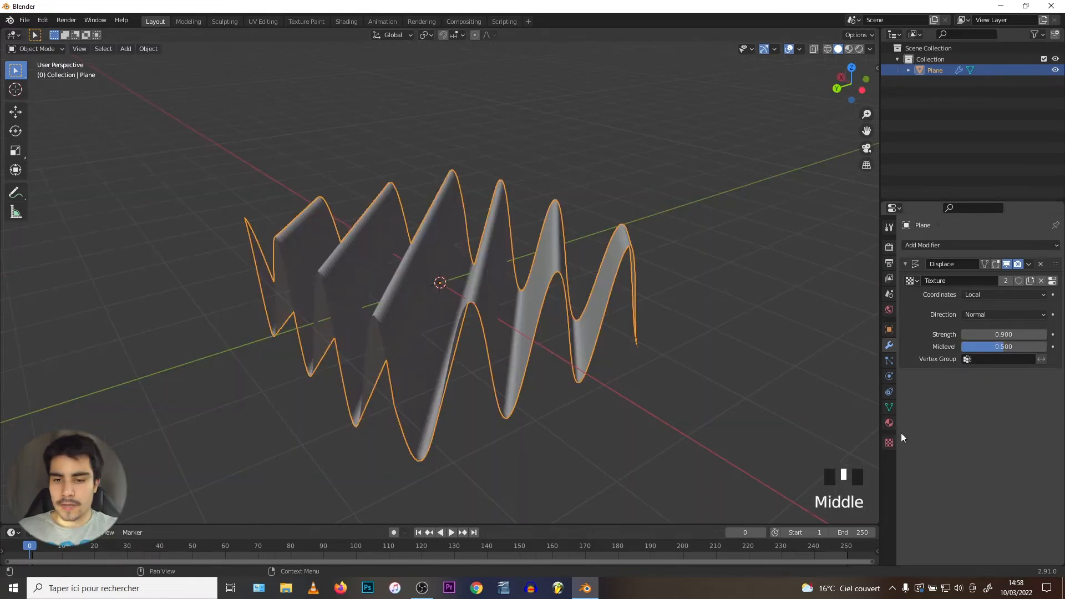
# Step: Try the Voronoi and Blend types on the plane's displacement texture
pyautogui.click(889, 442)
pyautogui.click(956, 279)
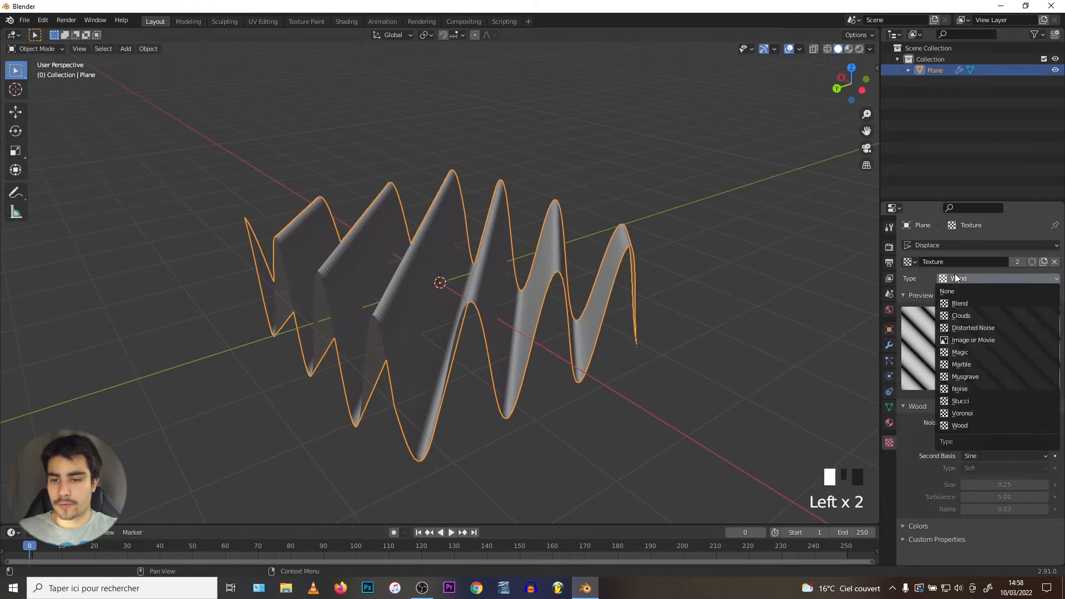
pyautogui.click(961, 411)
pyautogui.moveTo(478, 287); pyautogui.dragTo(525, 310, button='middle')
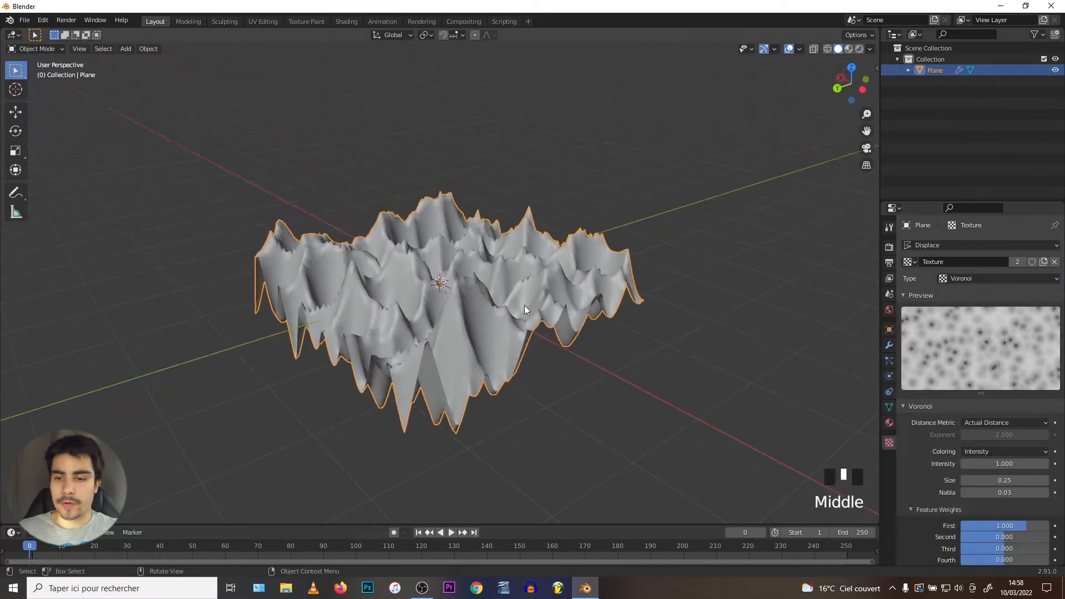
pyautogui.click(967, 281)
pyautogui.click(960, 308)
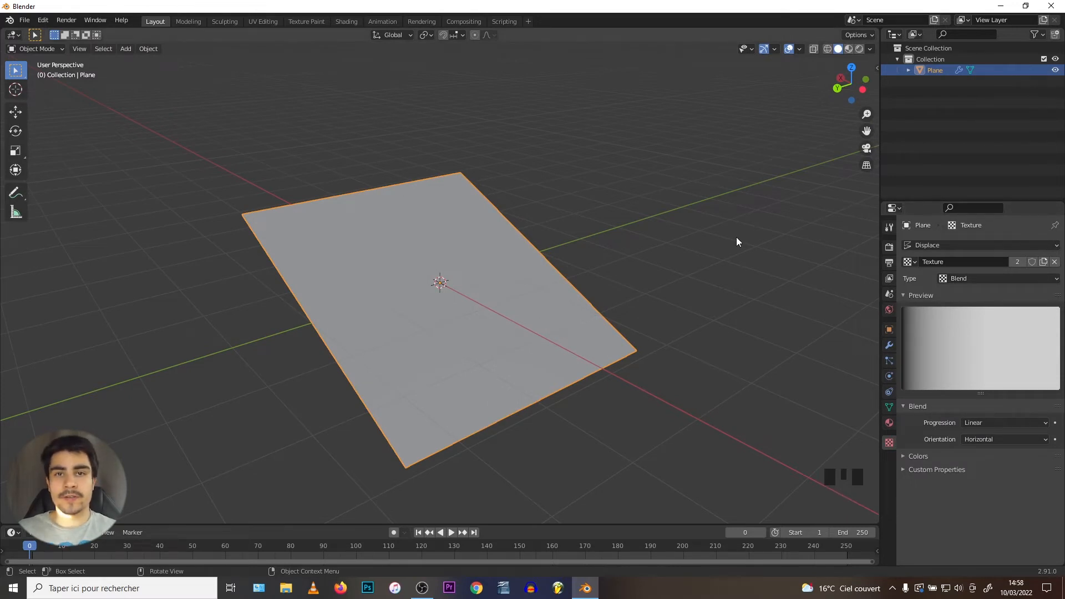
# Step: Set the displacement texture's type to Image or Movie and load Gravel014_2K_Displacement.jpg from D:\image 2
pyautogui.click(963, 282)
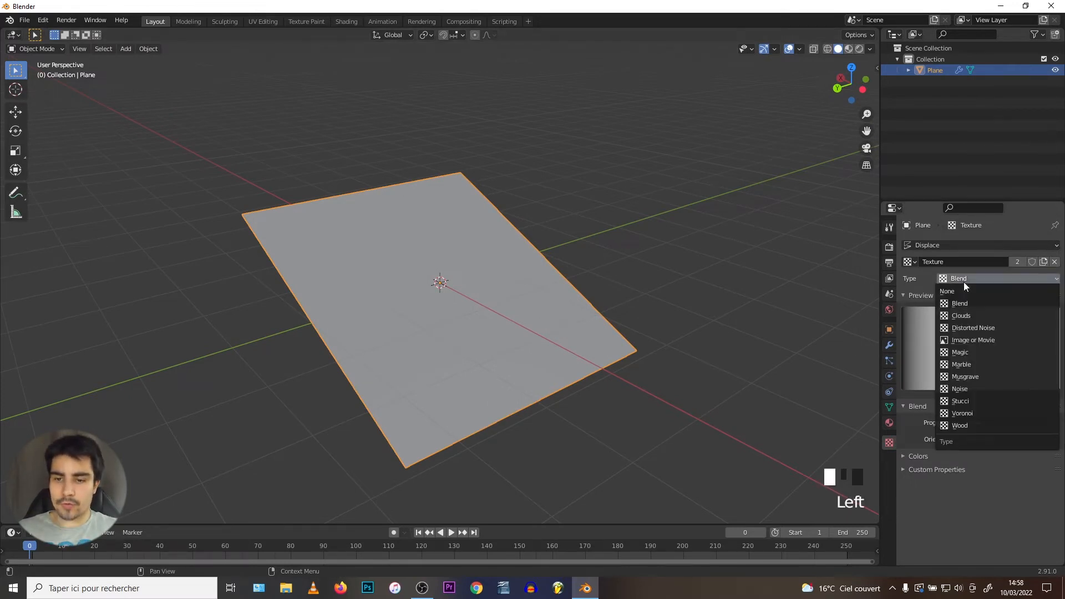
pyautogui.click(973, 338)
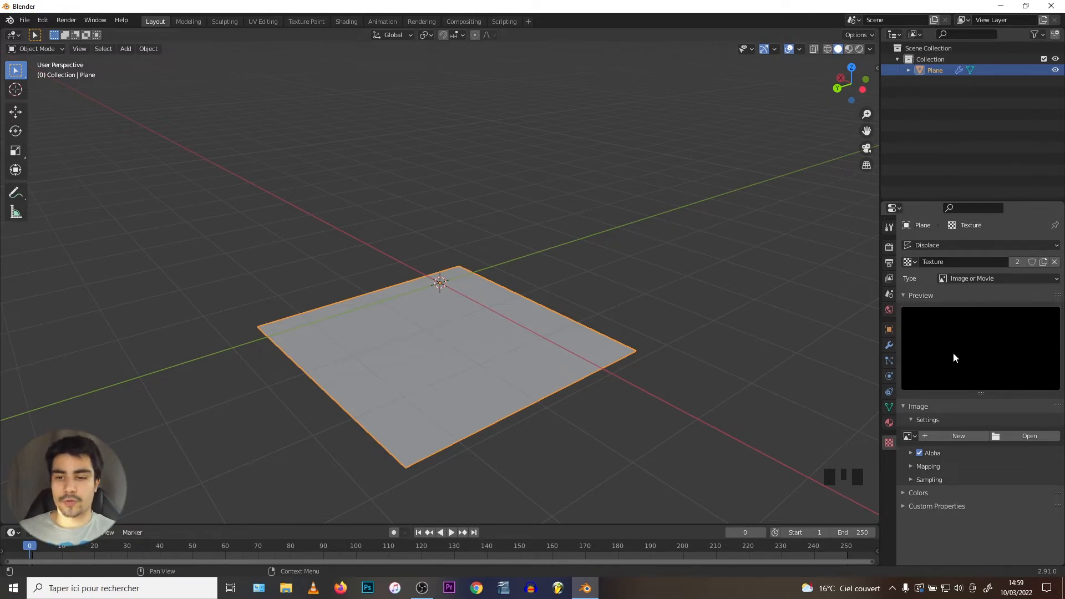
pyautogui.click(1026, 437)
pyautogui.click(282, 183)
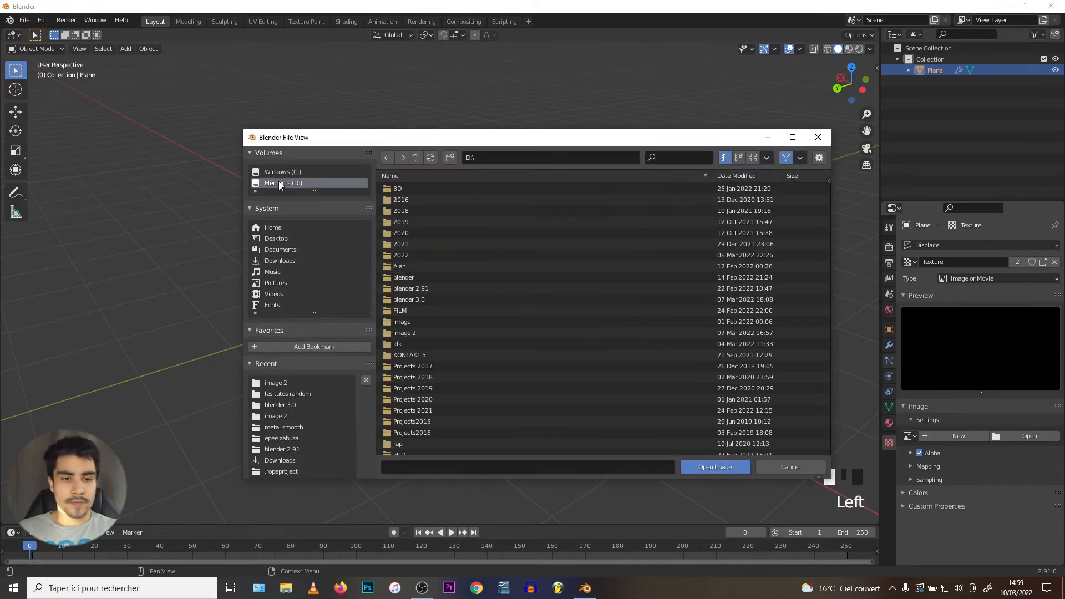
pyautogui.doubleClick(408, 331)
pyautogui.scroll(-5, 447, 311)
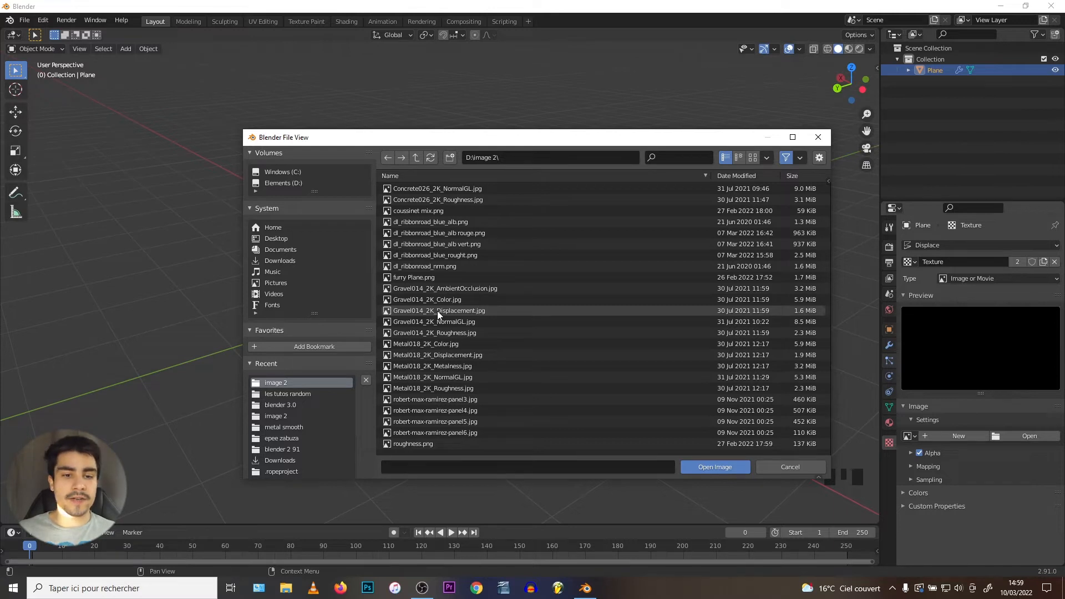
pyautogui.click(437, 311)
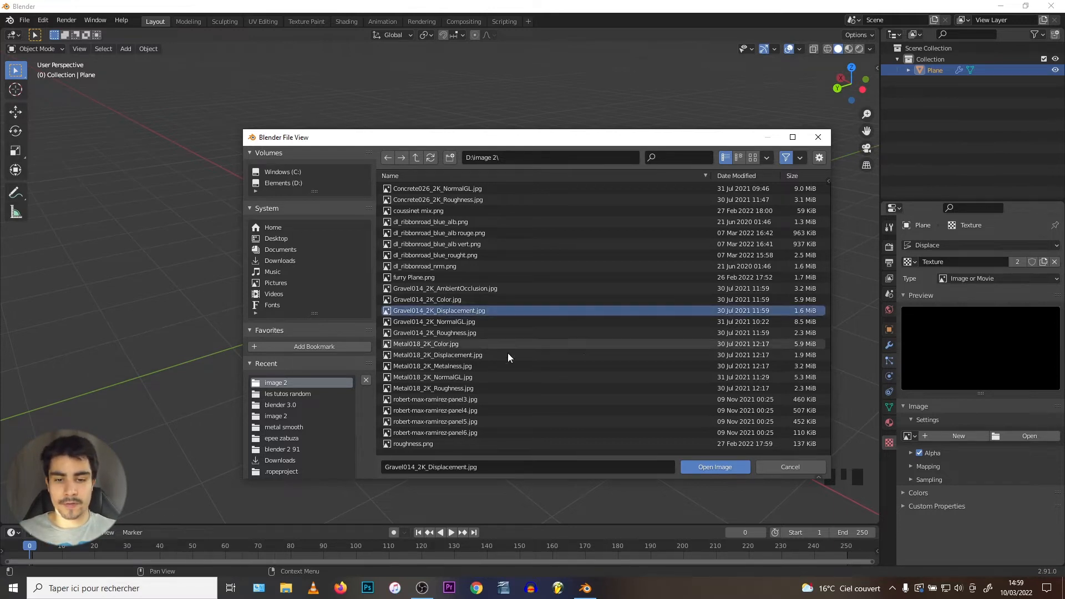
pyautogui.click(715, 467)
# Step: Set the Displace modifier's strength to 0.2 on the plane
pyautogui.scroll(-1, 973, 417)
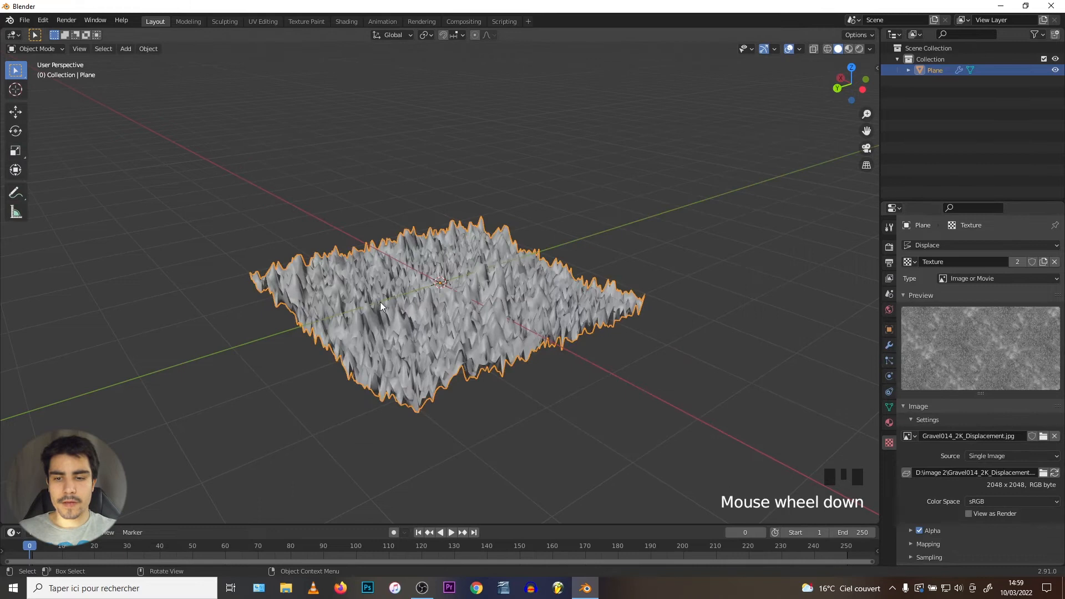
pyautogui.scroll(-1, 954, 381)
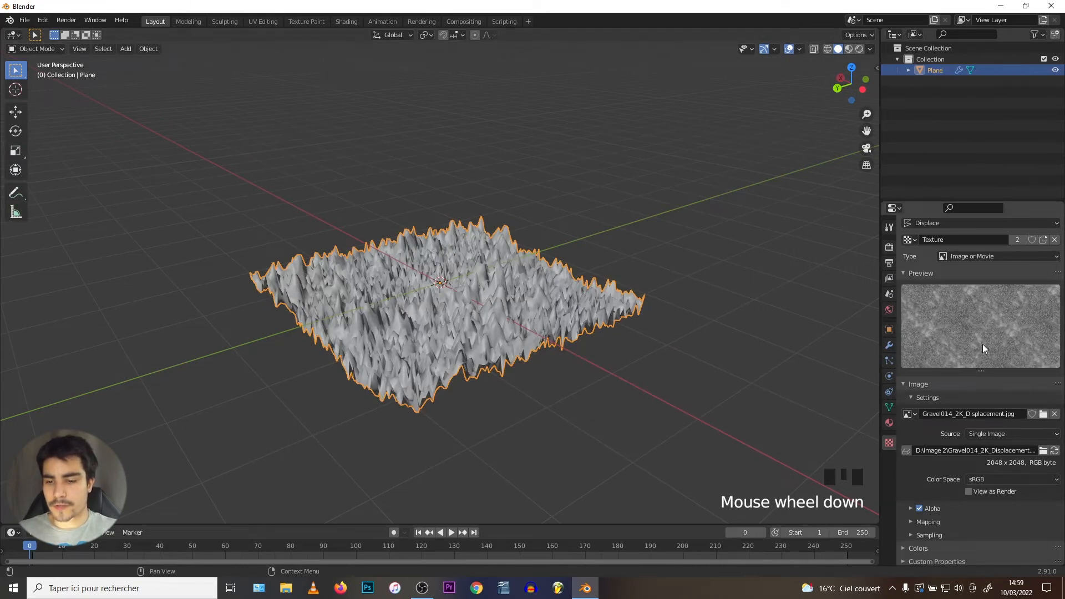
pyautogui.moveTo(311, 312); pyautogui.dragTo(382, 388, button='middle')
pyautogui.scroll(1, 382, 388)
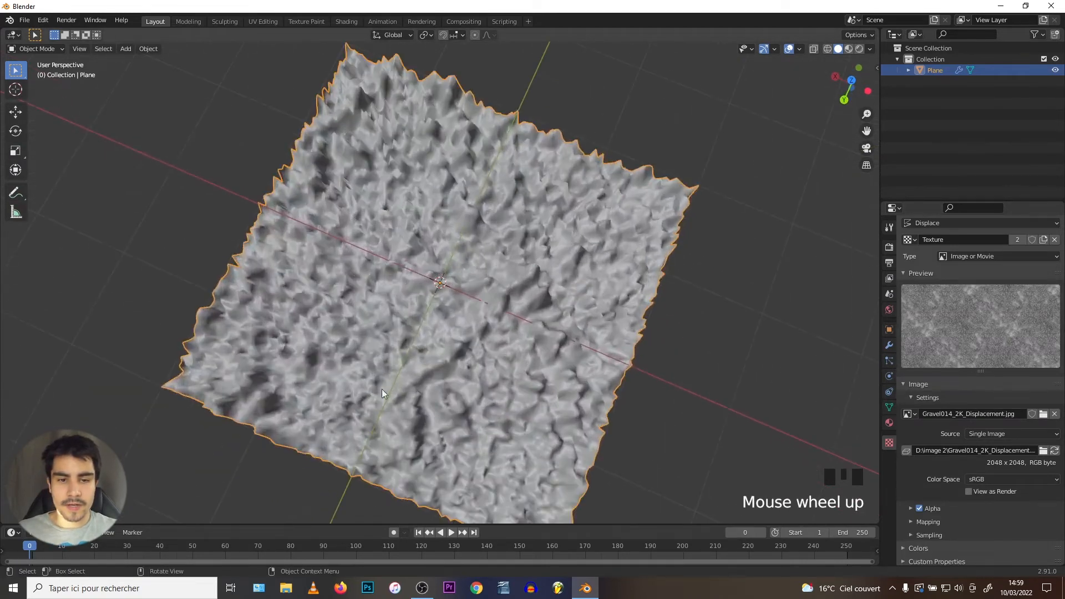
pyautogui.moveTo(497, 330); pyautogui.dragTo(582, 344, button='middle')
pyautogui.click(889, 345)
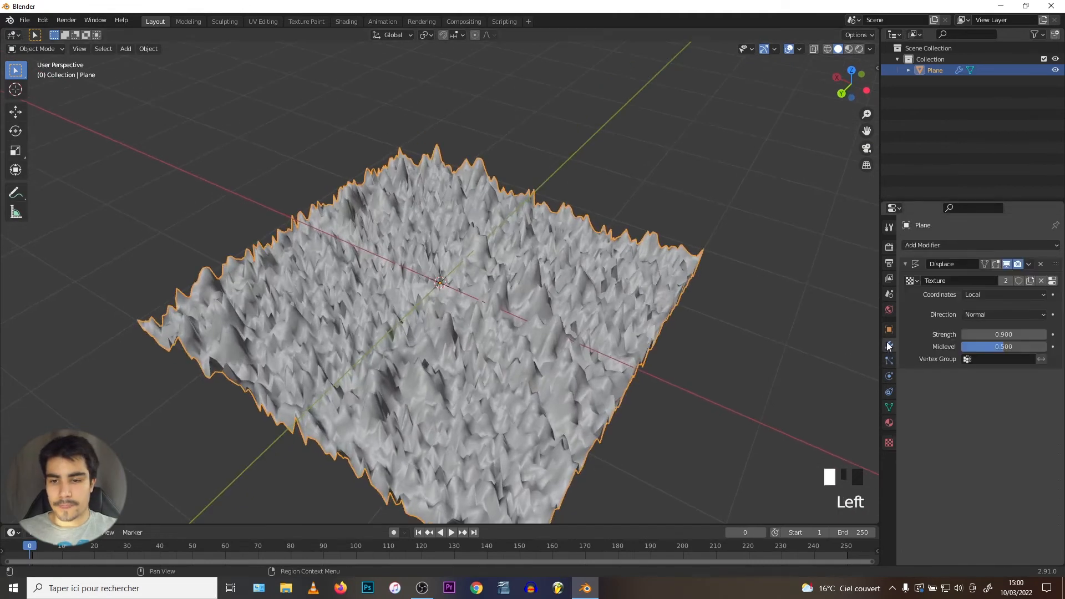
pyautogui.moveTo(310, 288); pyautogui.dragTo(327, 294, button='middle')
pyautogui.moveTo(410, 295); pyautogui.dragTo(388, 255, button='middle')
pyautogui.moveTo(1004, 334); pyautogui.dragTo(972, 334)
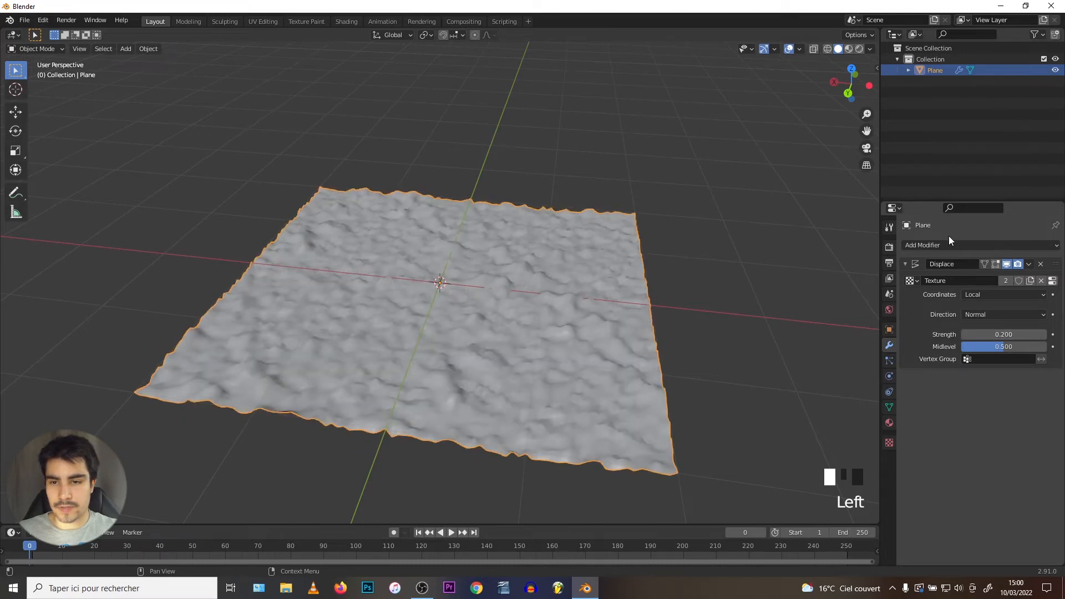
# Step: Add a Subdivision Surface modifier to the plane and place it above the Displace modifier in the stack
pyautogui.click(937, 244)
pyautogui.click(854, 436)
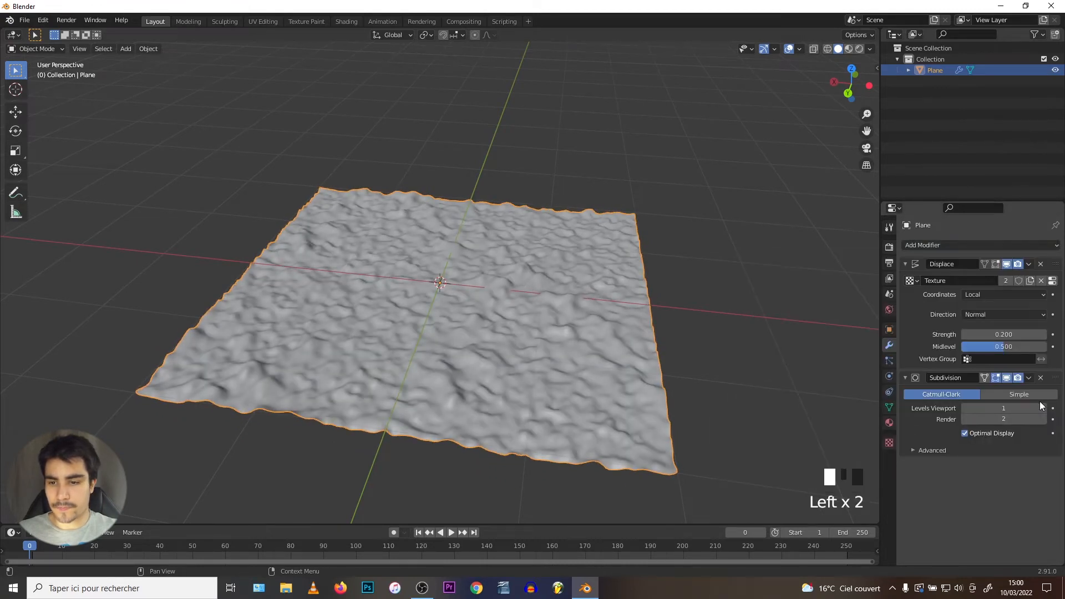
pyautogui.moveTo(1055, 381); pyautogui.dragTo(1058, 300)
pyautogui.moveTo(422, 355); pyautogui.dragTo(371, 415, button='middle')
pyautogui.scroll(-2, 431, 350)
pyautogui.moveTo(431, 349); pyautogui.dragTo(467, 313, button='middle')
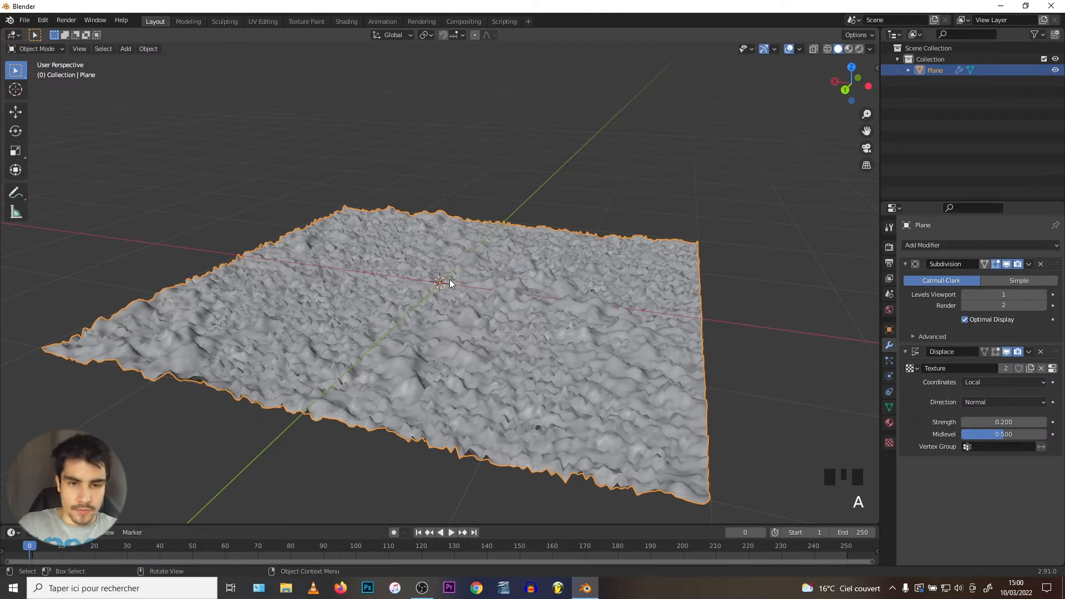
# Step: Delete the displaced plane and add a fresh mesh plane at the origin
pyautogui.scroll(-2, 450, 278)
pyautogui.press('a')
pyautogui.press('Delete')
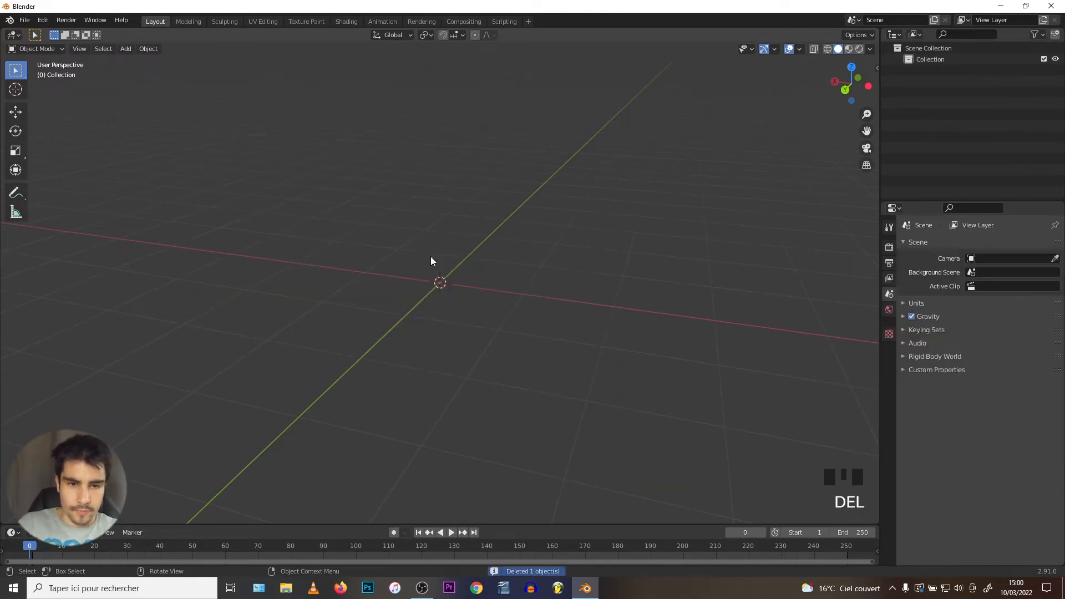
pyautogui.scroll(-2, 903, 384)
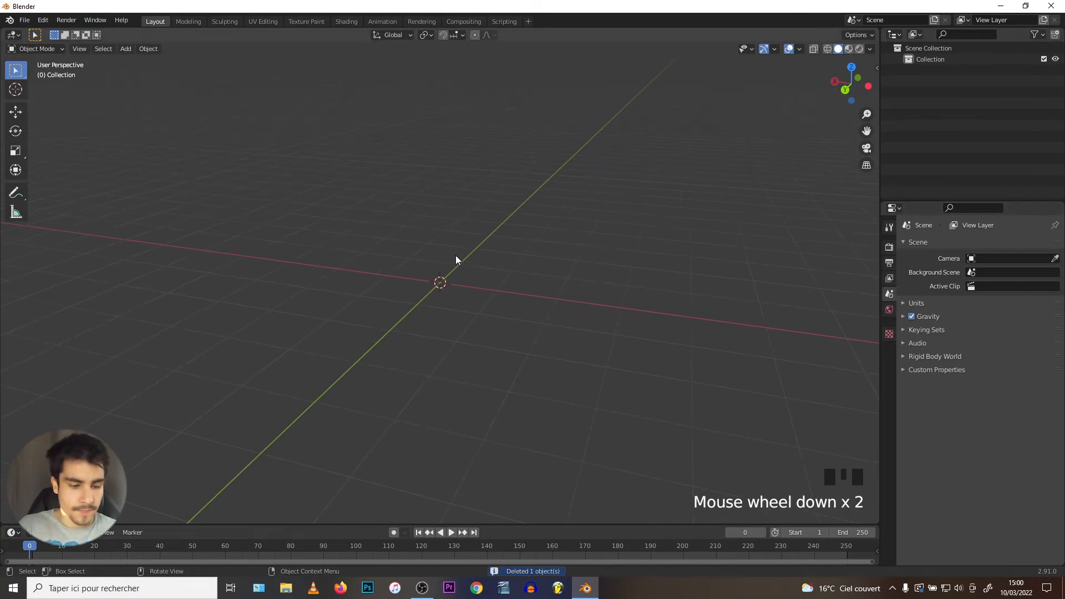
pyautogui.hotkey('shift', 'a')
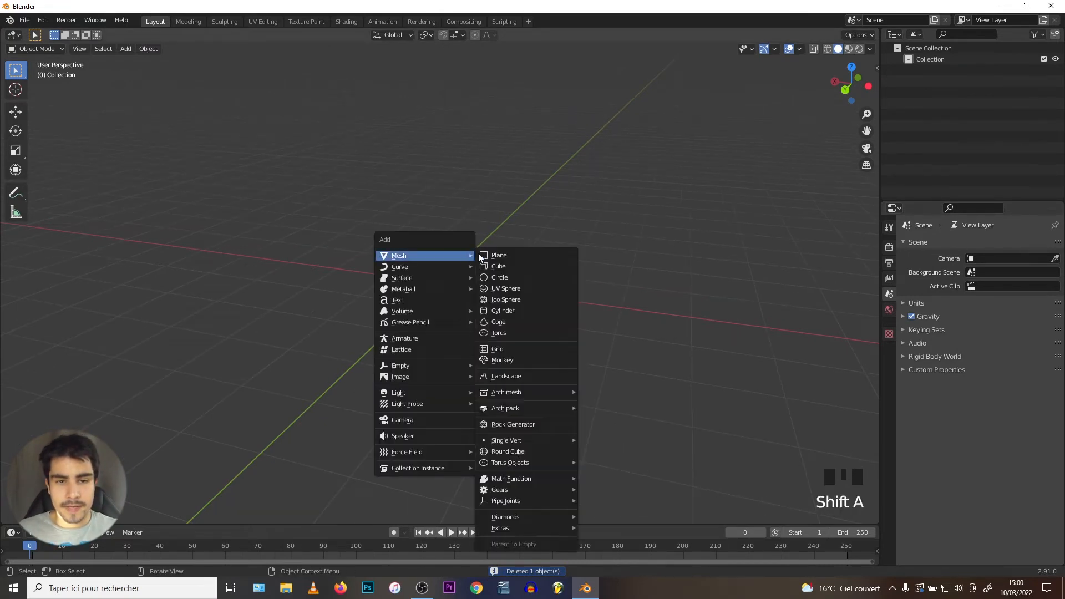
pyautogui.click(480, 256)
pyautogui.scroll(4, 435, 250)
# Step: Subdivide the new plane's mesh seven times in Edit Mode, then return to Object Mode
pyautogui.press('Tab')
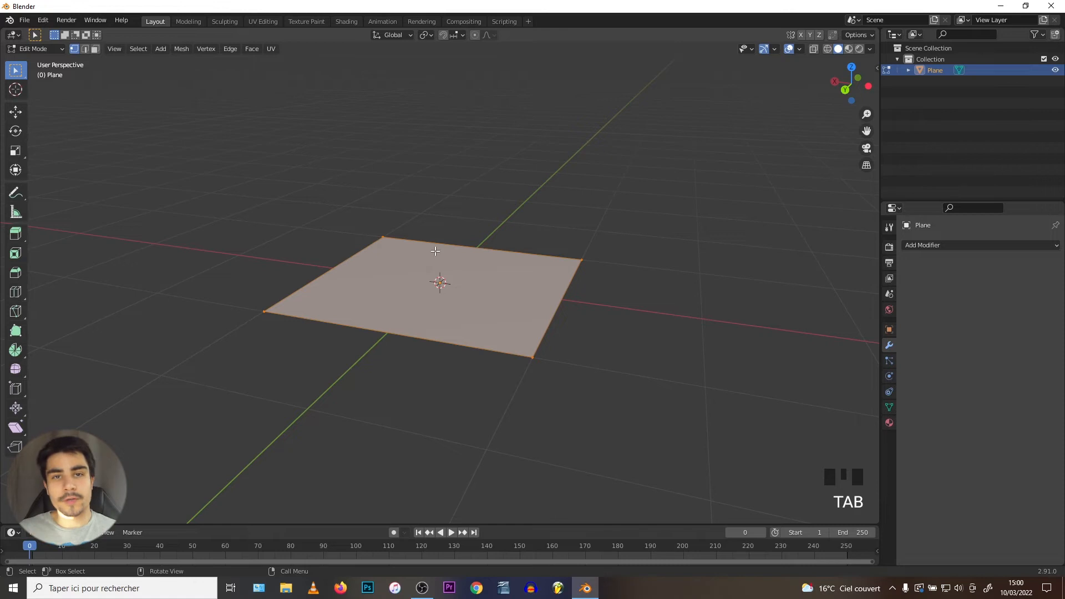
pyautogui.rightClick(424, 244)
pyautogui.click(423, 242)
pyautogui.rightClick(423, 244)
pyautogui.click(423, 244)
pyautogui.rightClick(422, 245)
pyautogui.click(422, 245)
pyautogui.rightClick(421, 245)
pyautogui.click(421, 245)
pyautogui.rightClick(421, 245)
pyautogui.click(422, 246)
pyautogui.rightClick(422, 245)
pyautogui.click(421, 245)
pyautogui.rightClick(421, 246)
pyautogui.click(421, 245)
pyautogui.scroll(5, 518, 304)
pyautogui.scroll(-1, 518, 304)
pyautogui.moveTo(518, 304); pyautogui.dragTo(450, 313, button='middle')
pyautogui.scroll(2, 450, 313)
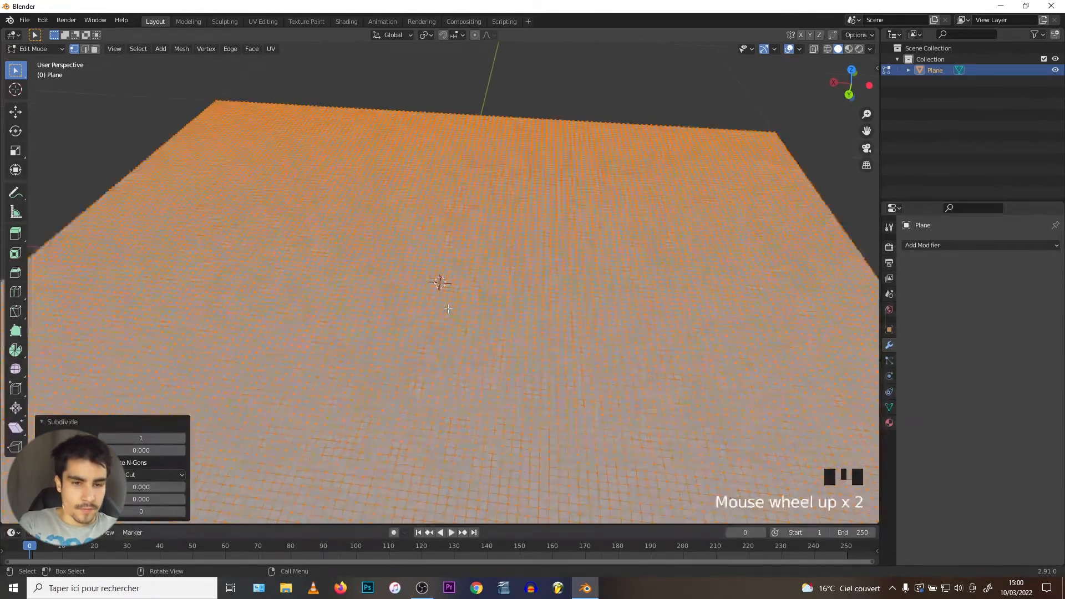
pyautogui.press('Tab')
# Step: Create a new material on the plane
pyautogui.scroll(-1, 450, 313)
pyautogui.scroll(-2, 450, 318)
pyautogui.click(889, 423)
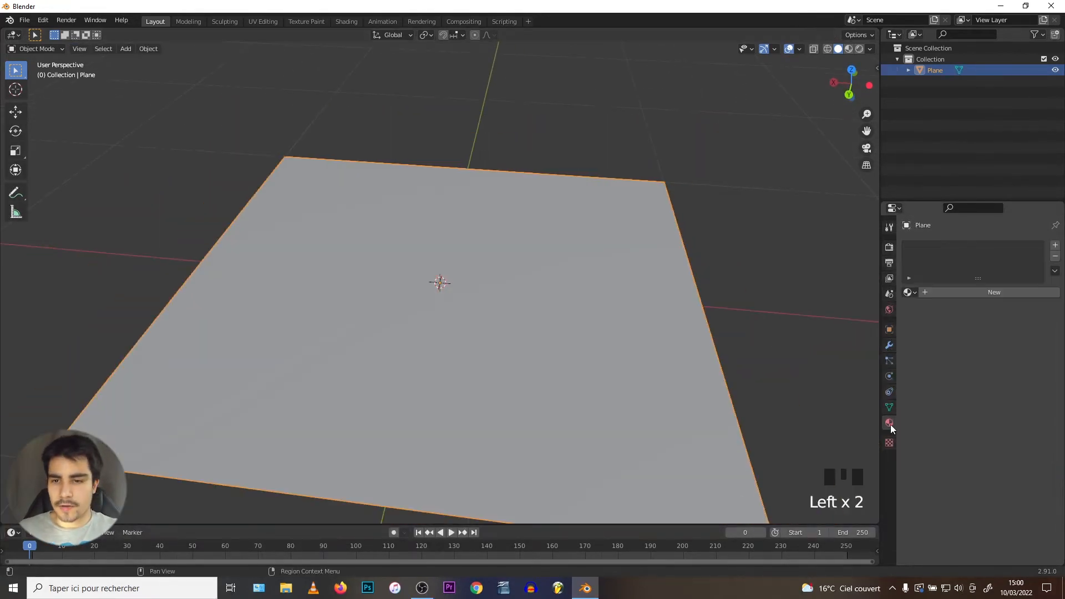
pyautogui.click(984, 290)
# Step: Split the 3D viewport vertically, turn the second area into a Shader Editor and hide its sidebar
pyautogui.moveTo(873, 518); pyautogui.dragTo(474, 518)
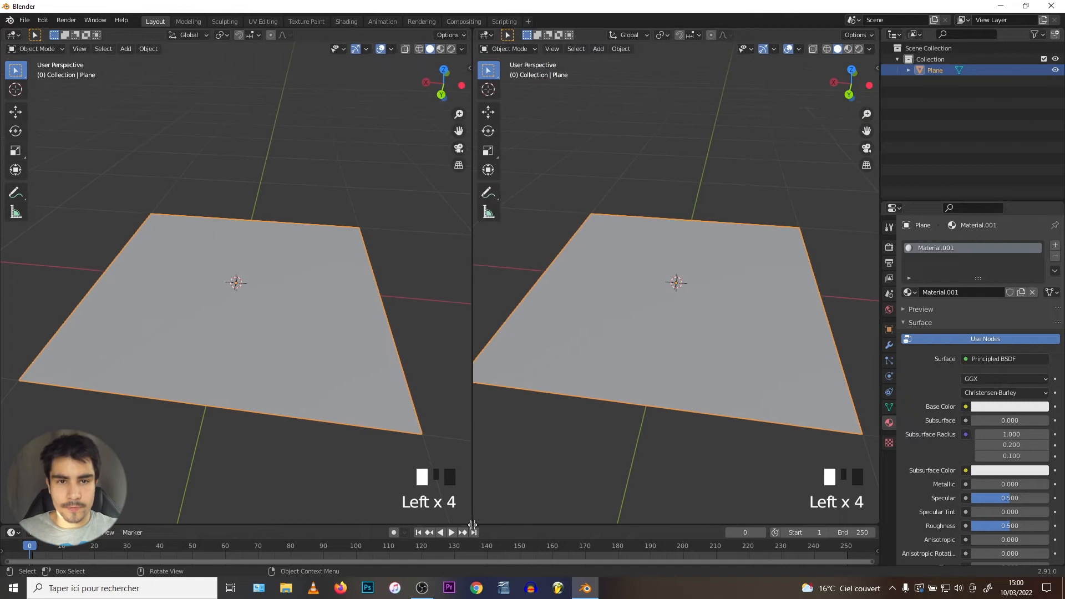
pyautogui.click(487, 35)
pyautogui.click(511, 127)
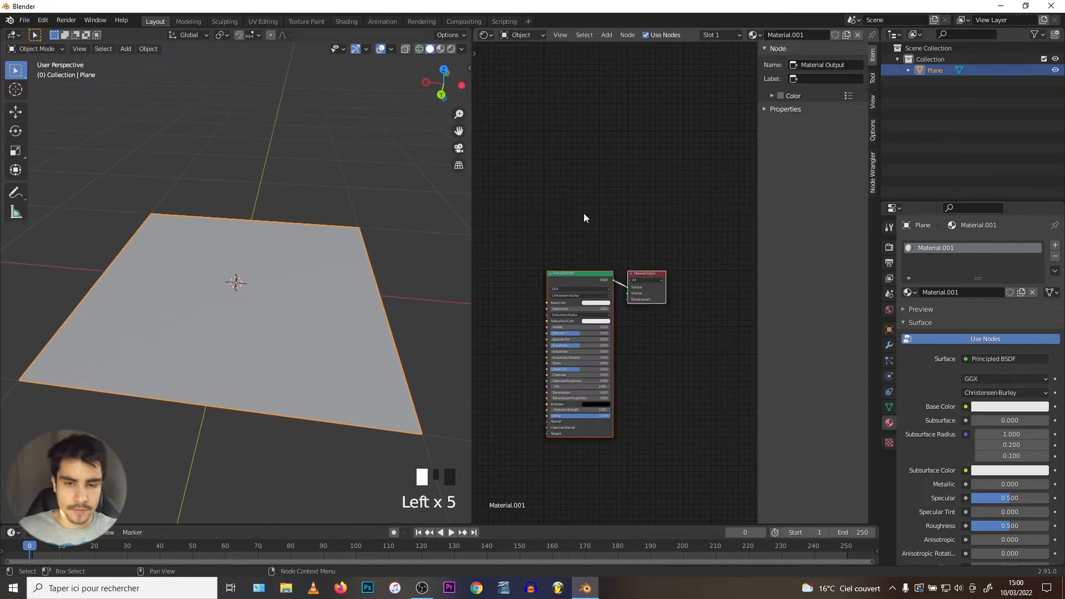
pyautogui.press('n')
pyautogui.moveTo(559, 220); pyautogui.dragTo(590, 203, button='middle')
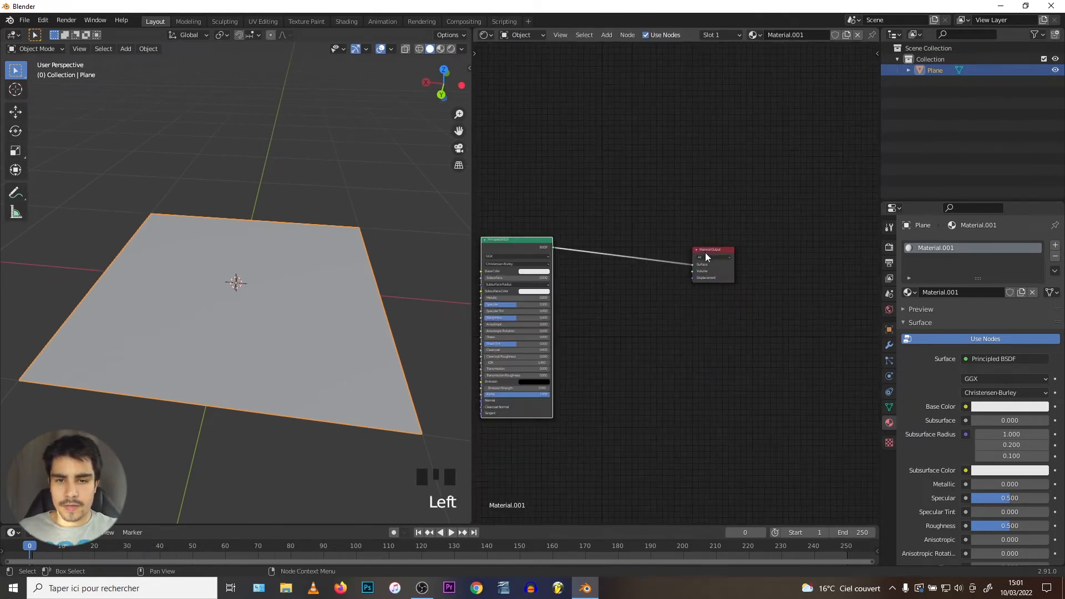
# Step: Space out the Principled BSDF and Material Output nodes and place a Displacement node between them
pyautogui.moveTo(707, 256); pyautogui.dragTo(751, 252)
pyautogui.moveTo(528, 246); pyautogui.dragTo(568, 245)
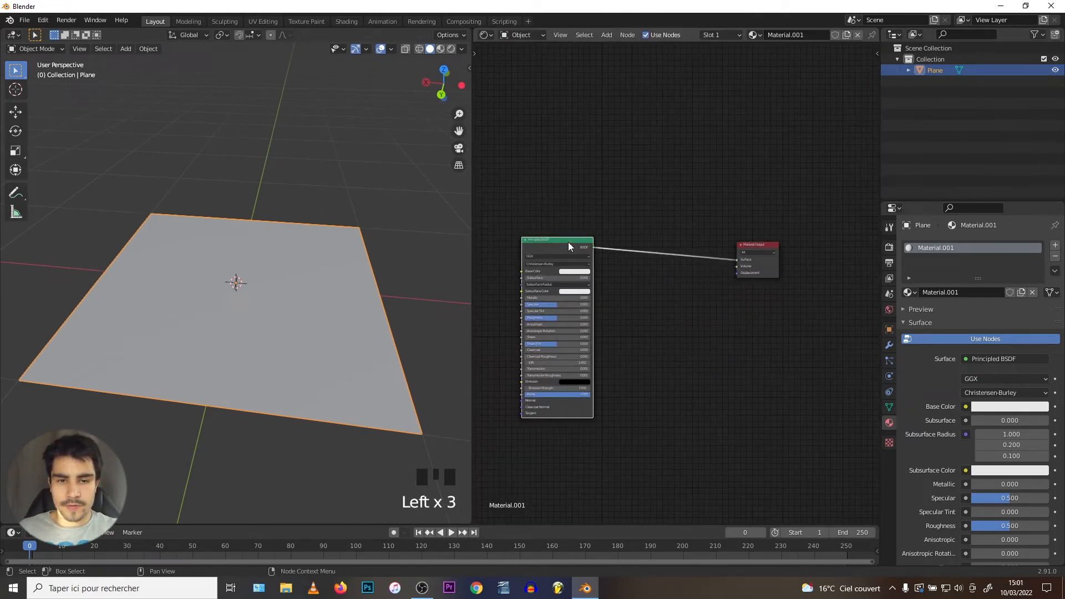
pyautogui.hotkey('shift', 'a')
pyautogui.click(627, 197)
pyautogui.write('displacm')
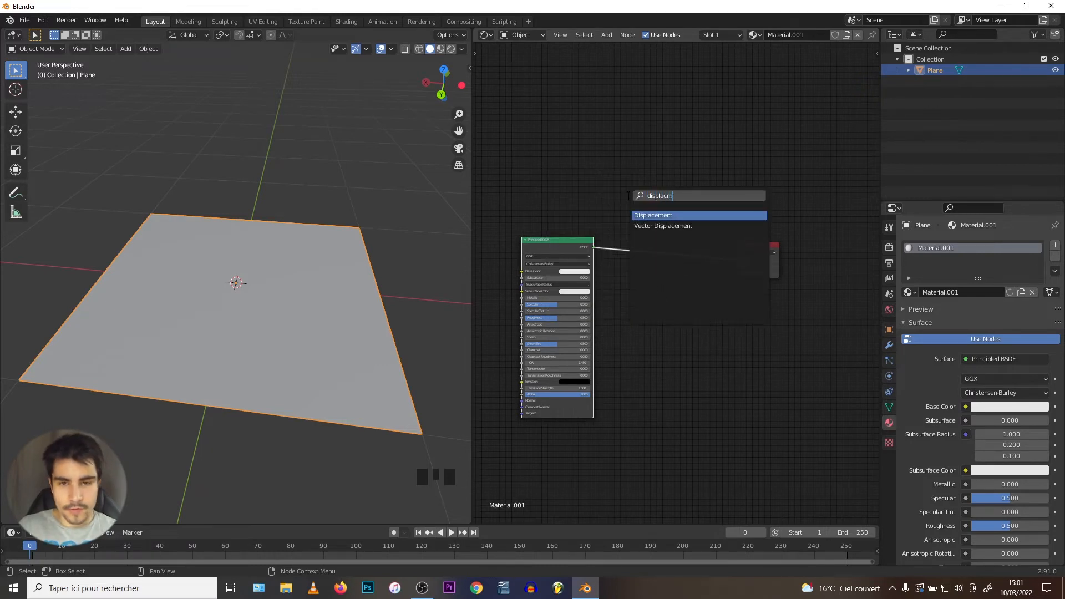
pyautogui.click(661, 216)
pyautogui.click(668, 299)
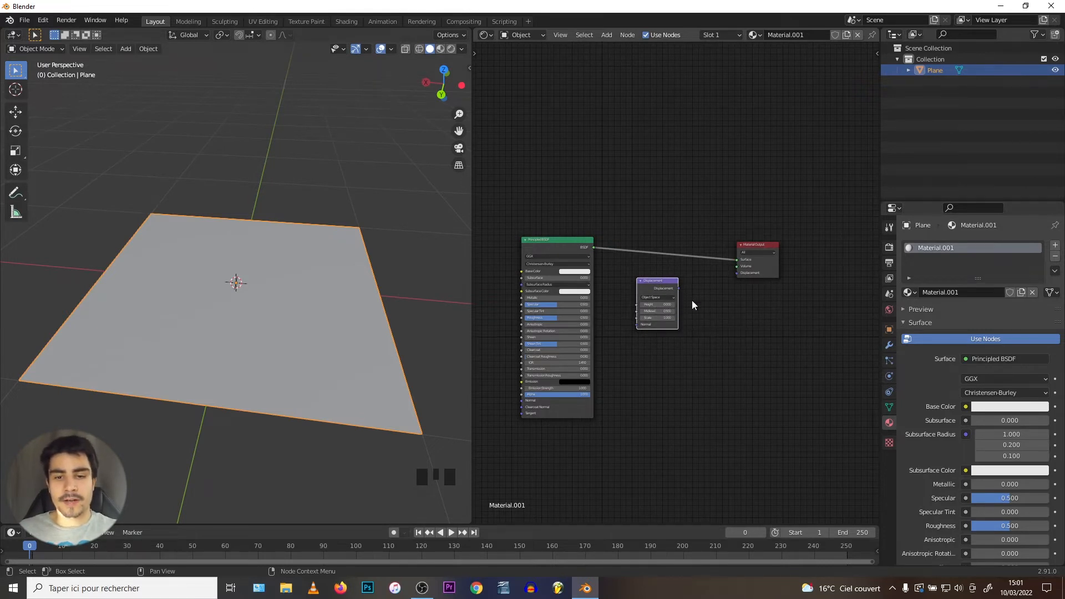
# Step: Connect the Displacement node's output to the Material Output's Displacement input and reposition the Displacement node
pyautogui.scroll(1, 667, 305)
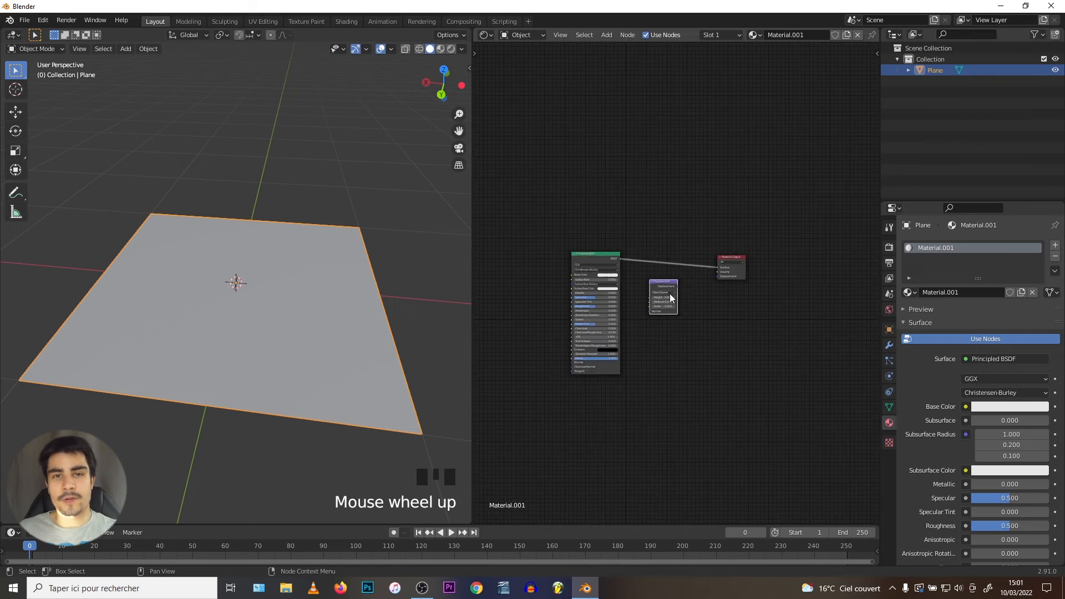
pyautogui.scroll(1, 670, 298)
pyautogui.scroll(5, 670, 298)
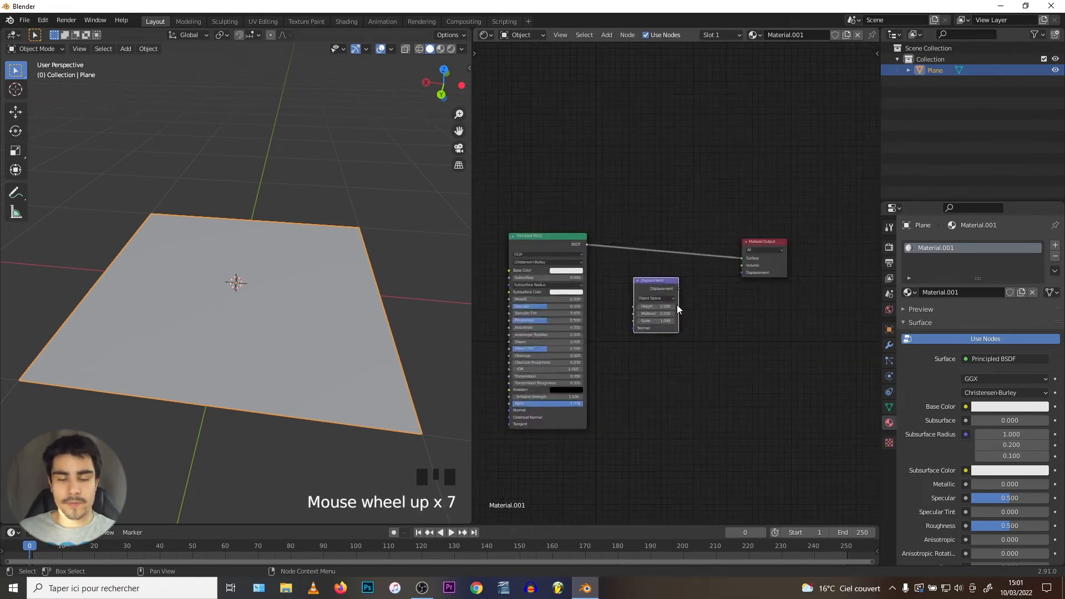
pyautogui.scroll(2, 677, 304)
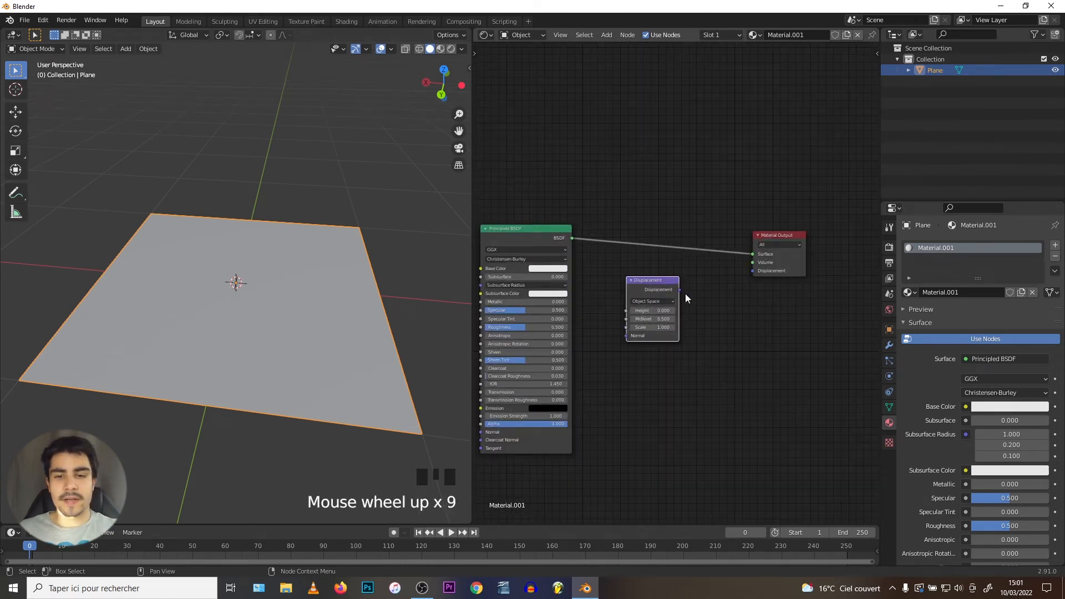
pyautogui.moveTo(679, 290); pyautogui.dragTo(753, 271)
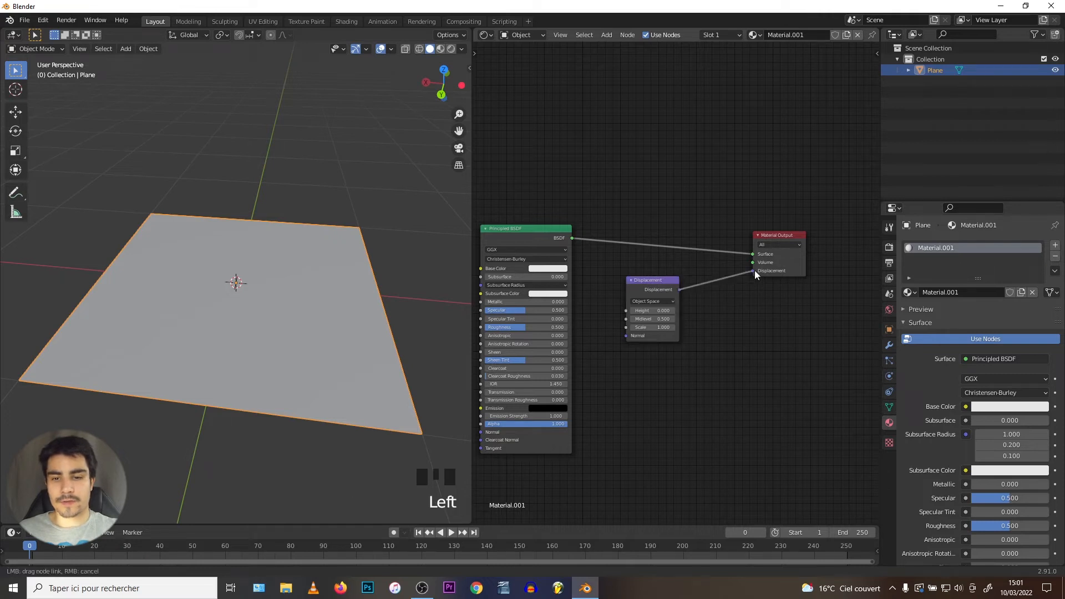
pyautogui.moveTo(648, 286); pyautogui.dragTo(679, 313)
pyautogui.moveTo(643, 312); pyautogui.dragTo(684, 312, button='middle')
# Step: Add a Voronoi Texture node before the Displacement node
pyautogui.hotkey('shift', 'a')
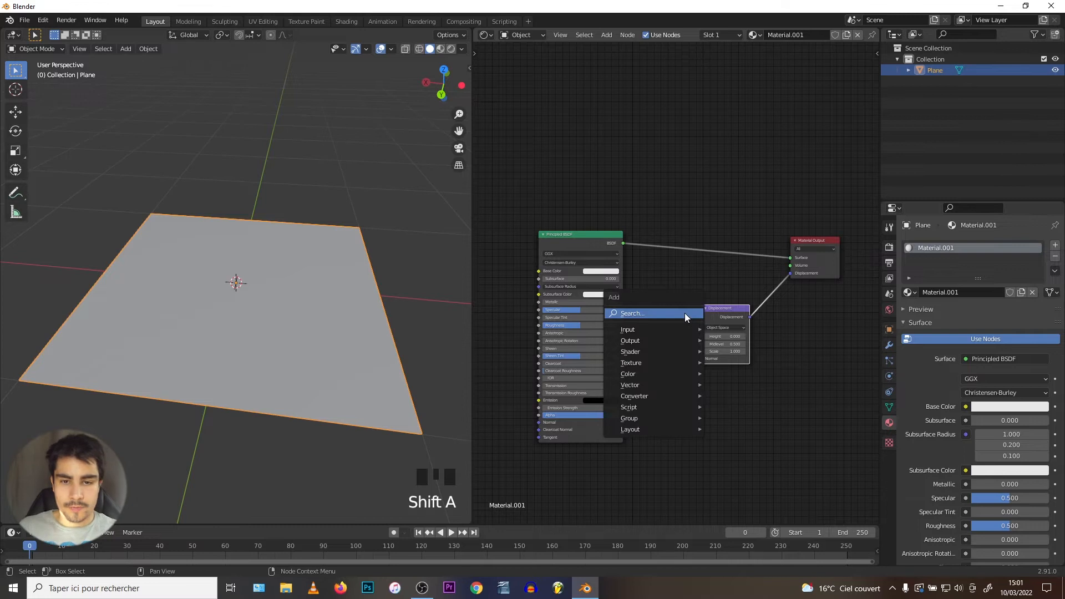
pyautogui.click(685, 313)
pyautogui.write('vorono')
pyautogui.press('Return')
pyautogui.click(672, 368)
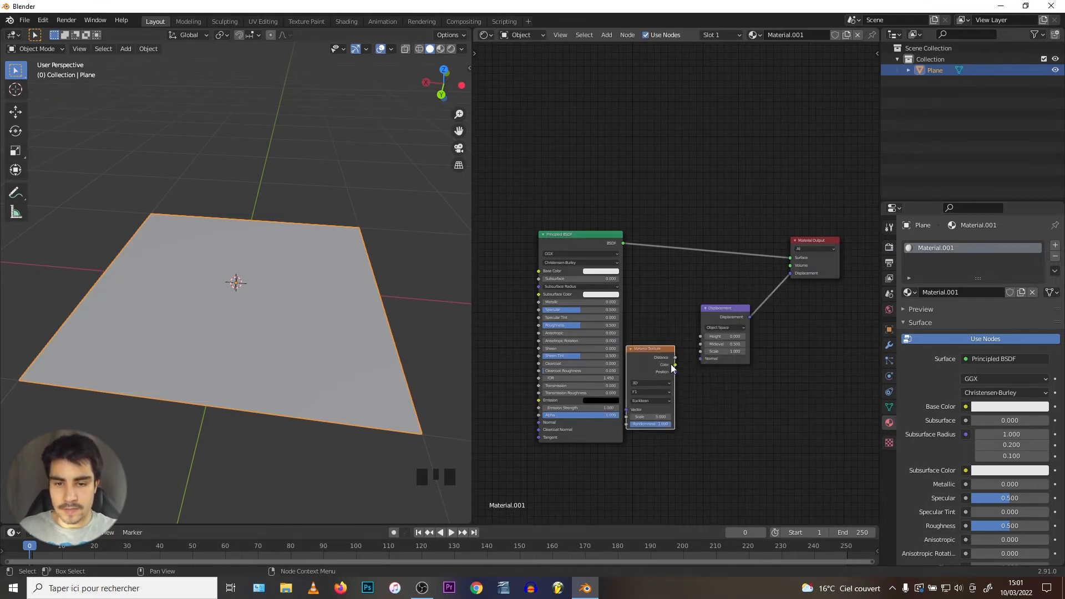
# Step: Connect the Voronoi Texture's Distance output to the Displacement node's Height input
pyautogui.scroll(-3, 676, 360)
pyautogui.click(677, 350)
pyautogui.moveTo(676, 350); pyautogui.dragTo(697, 327)
pyautogui.scroll(9, 713, 333)
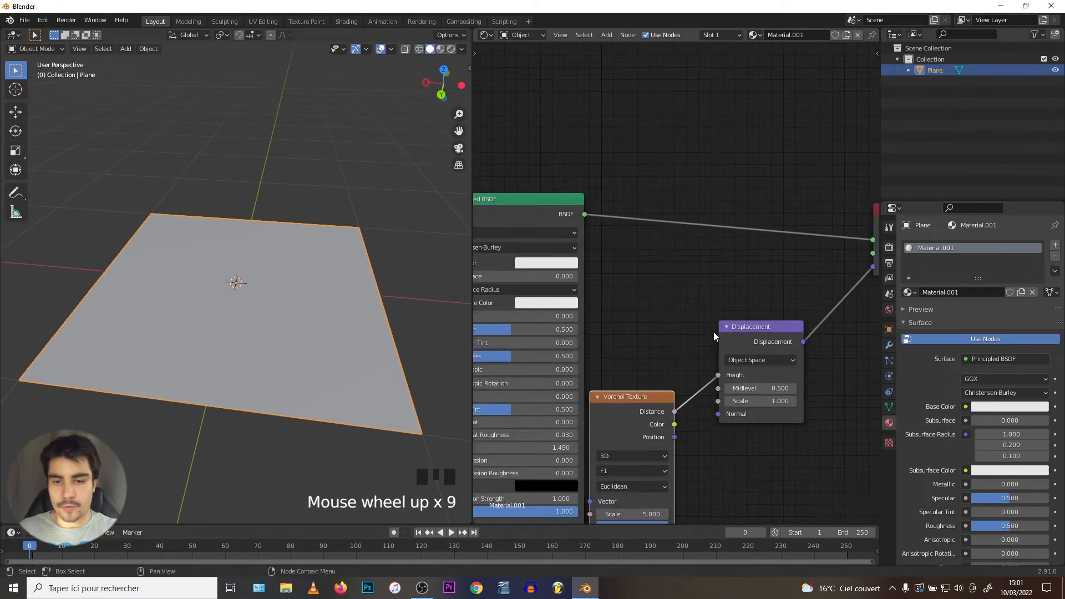
pyautogui.scroll(-2, 729, 334)
pyautogui.click(654, 353)
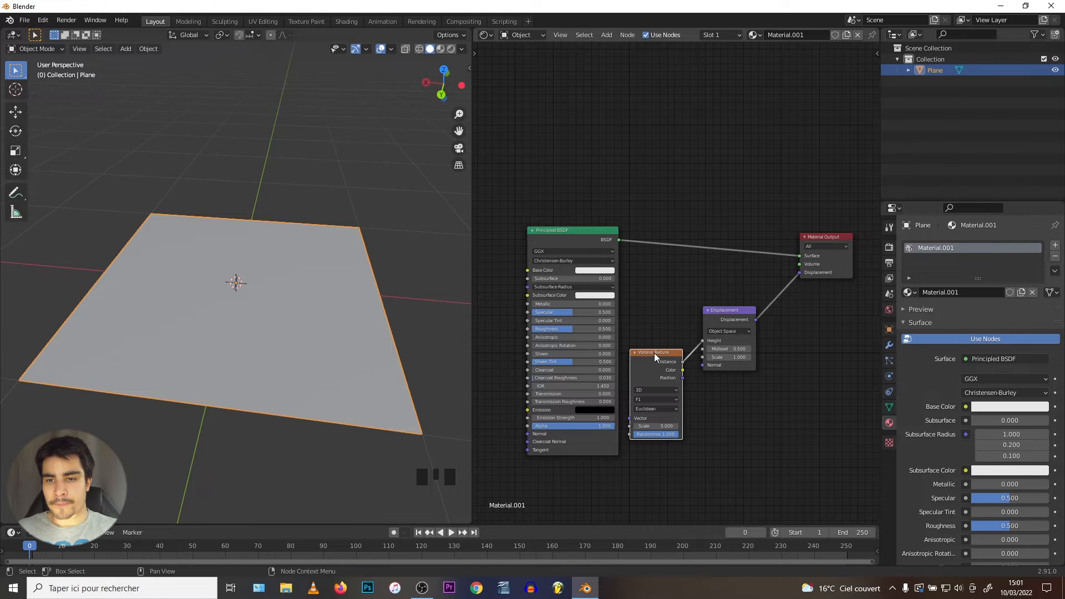
# Step: Set the render engine to Cycles and the device to GPU Compute
pyautogui.click(889, 246)
pyautogui.click(989, 244)
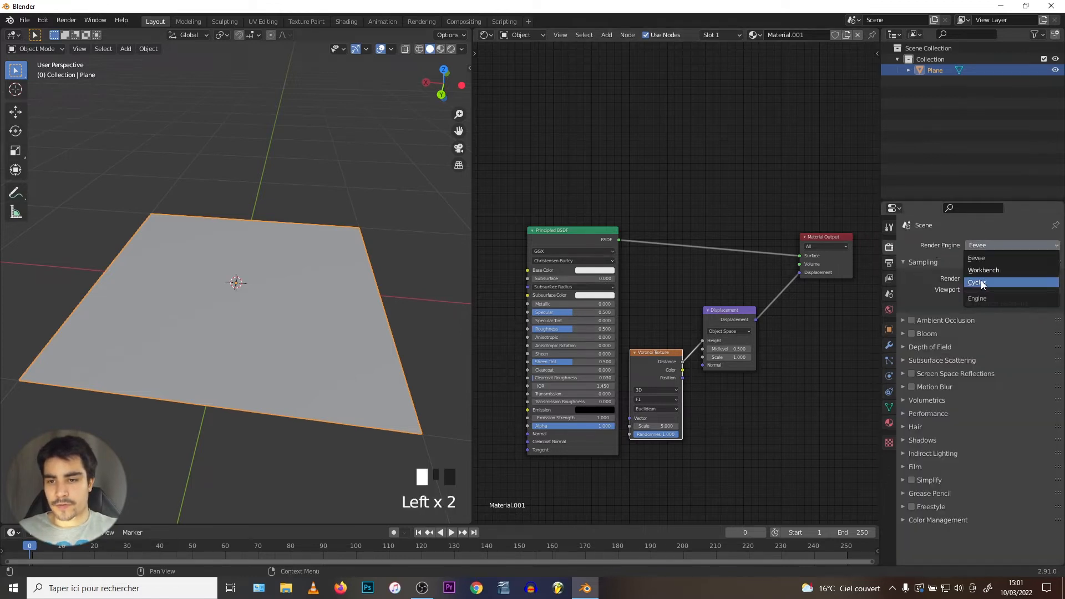
pyautogui.click(980, 282)
pyautogui.click(984, 274)
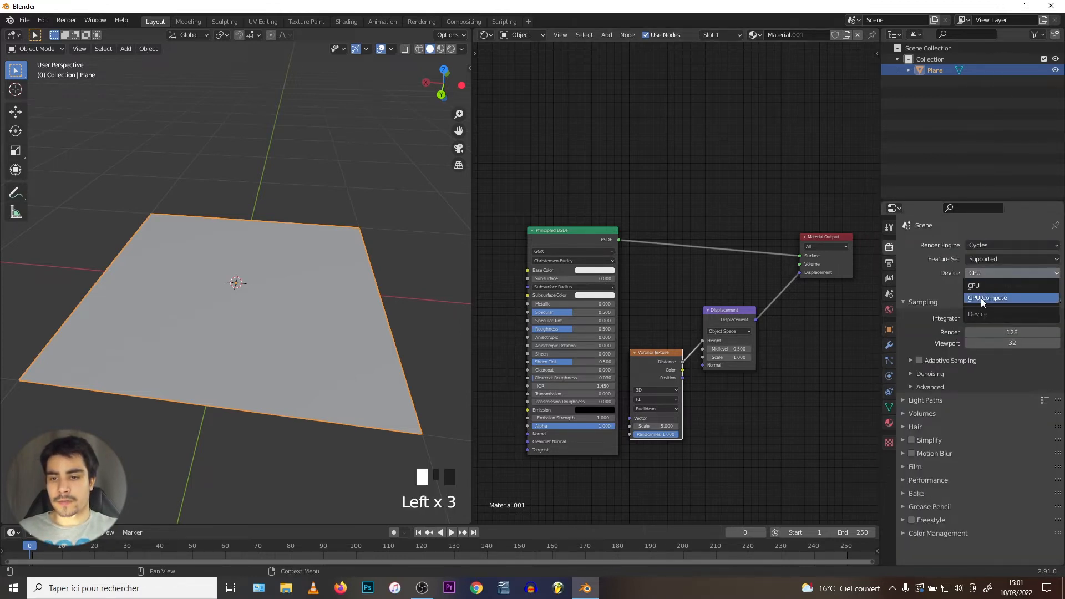
pyautogui.click(981, 298)
# Step: Add a Sun light, move it above the plane and rotate it 13°
pyautogui.moveTo(310, 344); pyautogui.dragTo(288, 366, button='middle')
pyautogui.hotkey('shift', 'a')
pyautogui.click(321, 385)
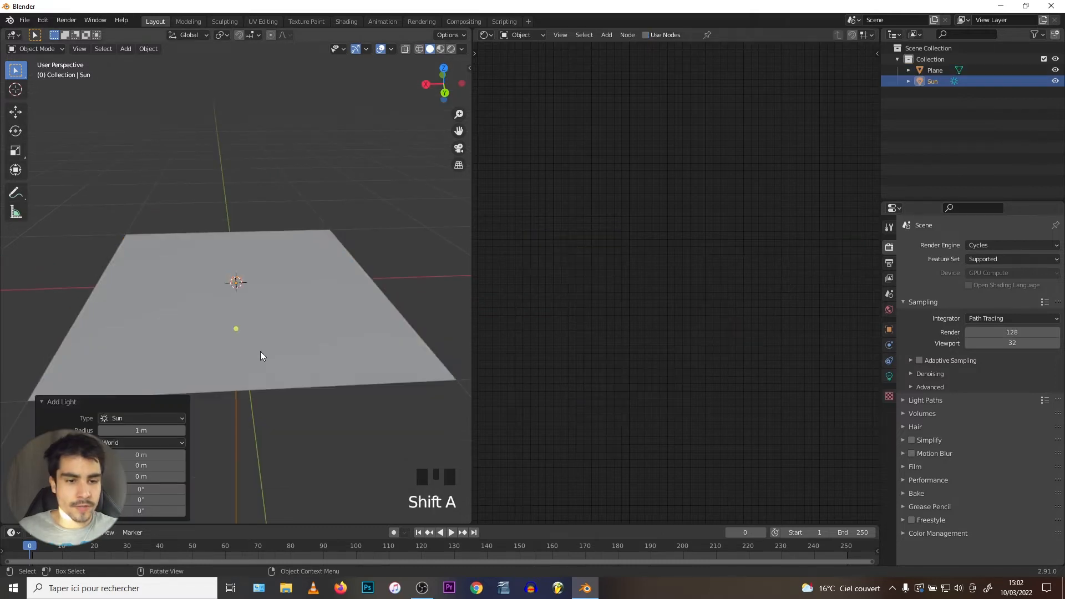
pyautogui.scroll(-2, 261, 351)
pyautogui.press('g')
pyautogui.click(174, 244)
pyautogui.press('r')
pyautogui.click(160, 296)
pyautogui.moveTo(160, 295); pyautogui.dragTo(174, 265, button='middle')
pyautogui.scroll(1, 217, 315)
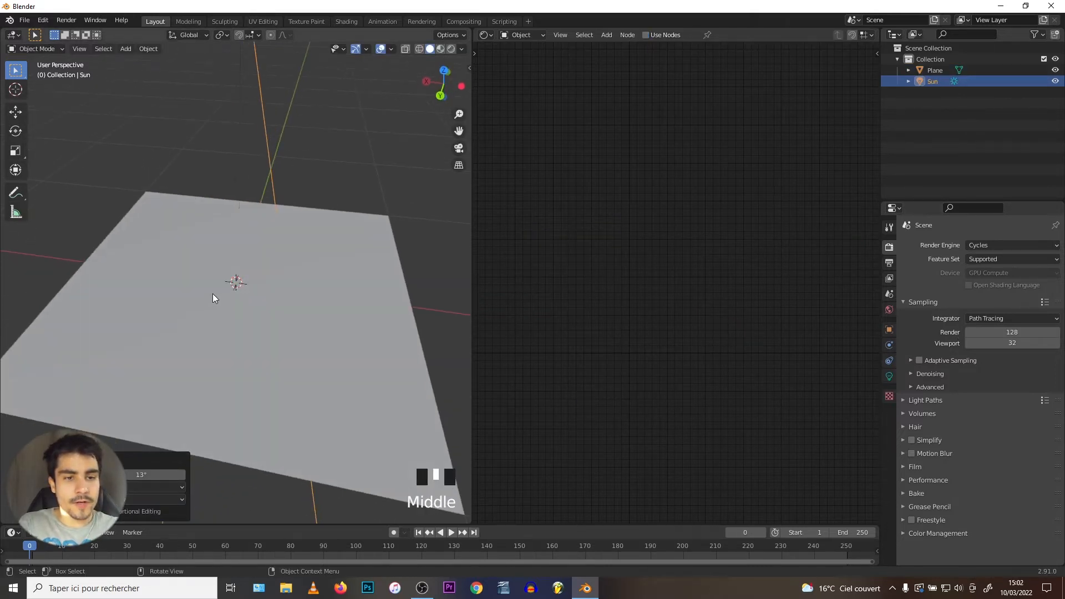
# Step: Switch the 3D viewport to Rendered shading and view the plane's surface from a low angle
pyautogui.press('z')
pyautogui.click(216, 211)
pyautogui.moveTo(215, 211)
pyautogui.mouseDown(button='middle')
pyautogui.moveTo(194, 258)
pyautogui.moveTo(165, 222)
pyautogui.moveTo(174, 246)
pyautogui.mouseUp(button='middle')
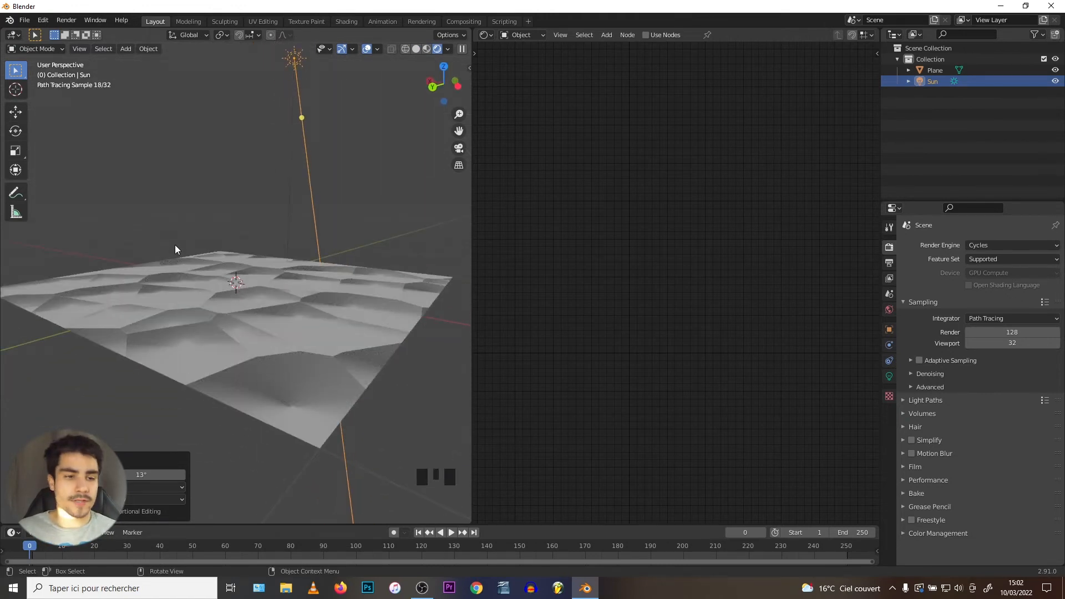
# Step: Set the plane material's surface displacement method to Displacement Only and check the relief in Rendered shading
pyautogui.click(244, 301)
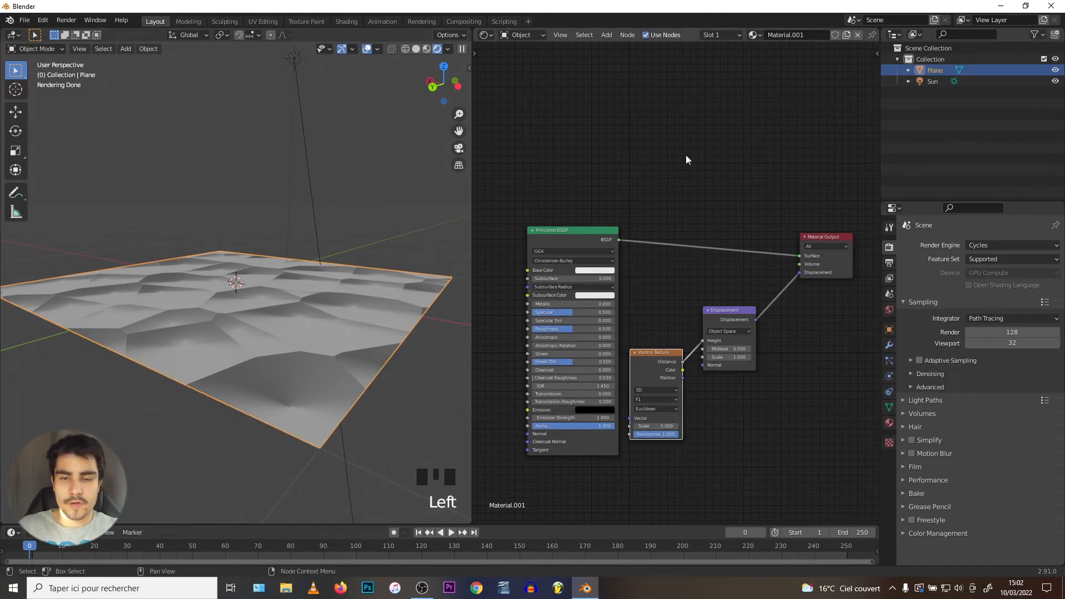
pyautogui.press('n')
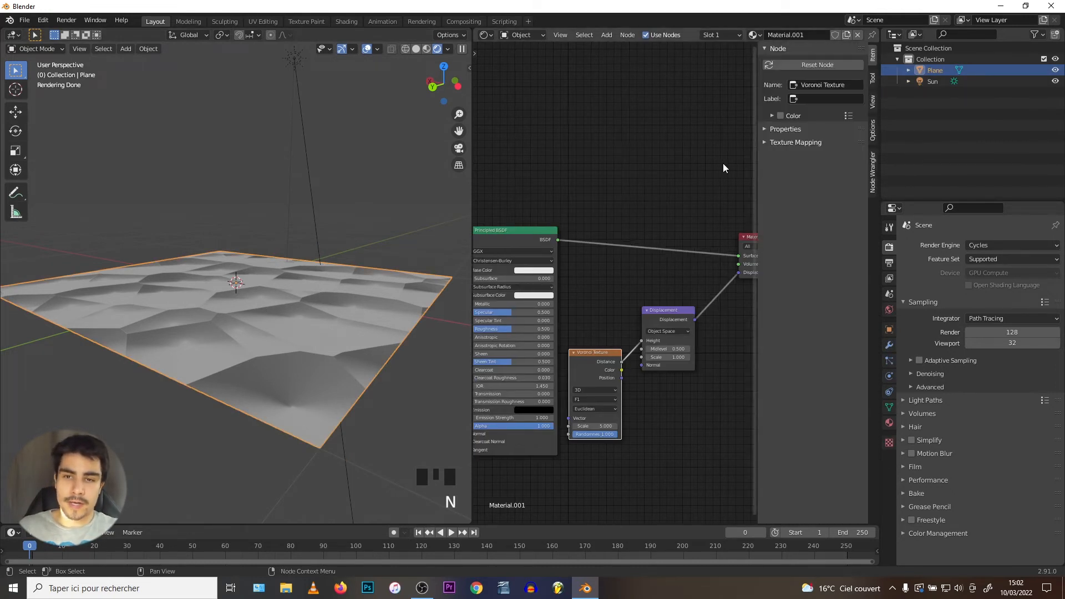
pyautogui.click(873, 126)
pyautogui.click(790, 48)
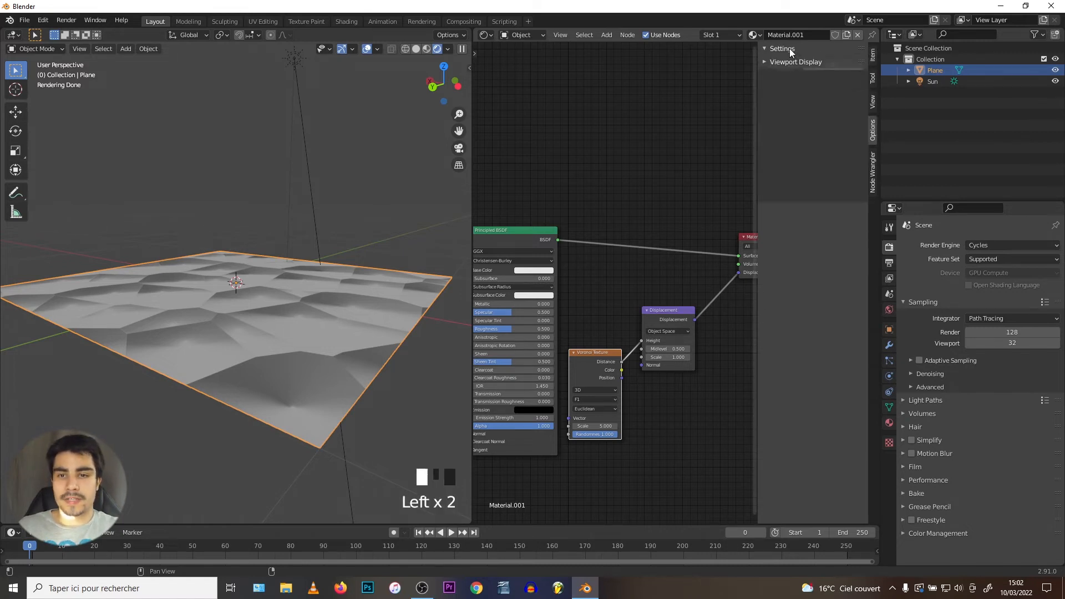
pyautogui.click(817, 122)
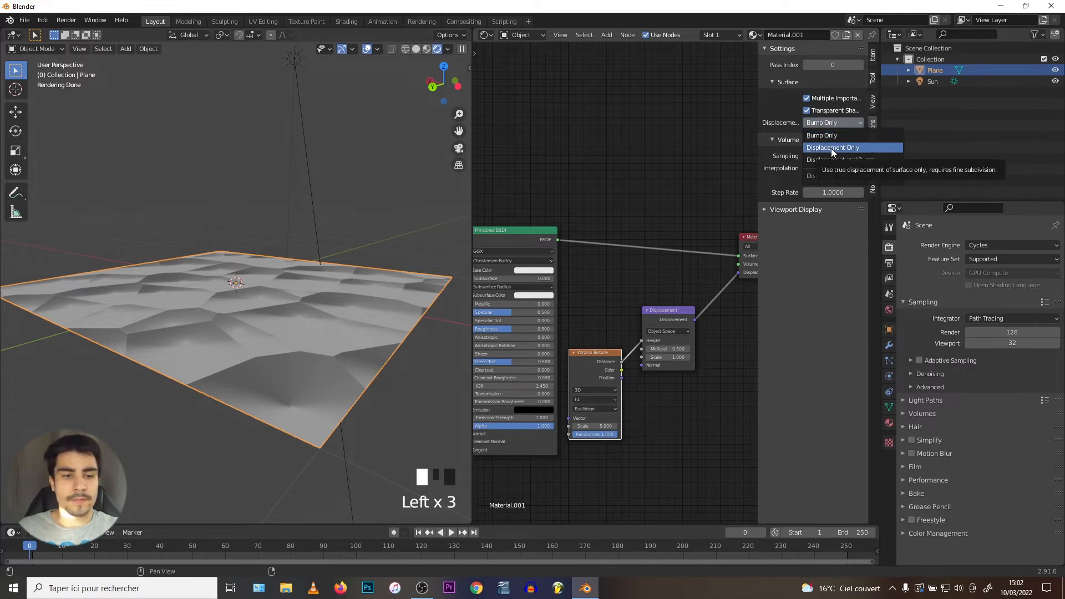
pyautogui.click(831, 148)
pyautogui.moveTo(194, 254)
pyautogui.mouseDown(button='middle')
pyautogui.moveTo(195, 275)
pyautogui.moveTo(193, 231)
pyautogui.moveTo(188, 242)
pyautogui.moveTo(200, 242)
pyautogui.mouseUp(button='middle')
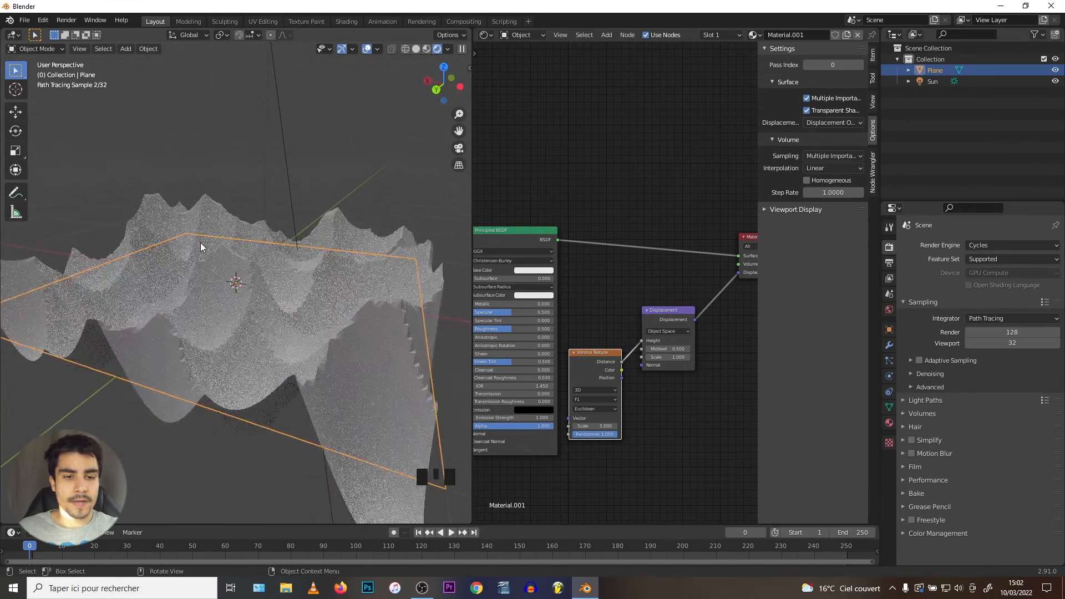
pyautogui.press('z')
pyautogui.click(284, 250)
pyautogui.moveTo(235, 258)
pyautogui.mouseDown(button='middle')
pyautogui.moveTo(154, 255)
pyautogui.moveTo(308, 288)
pyautogui.mouseUp(button='middle')
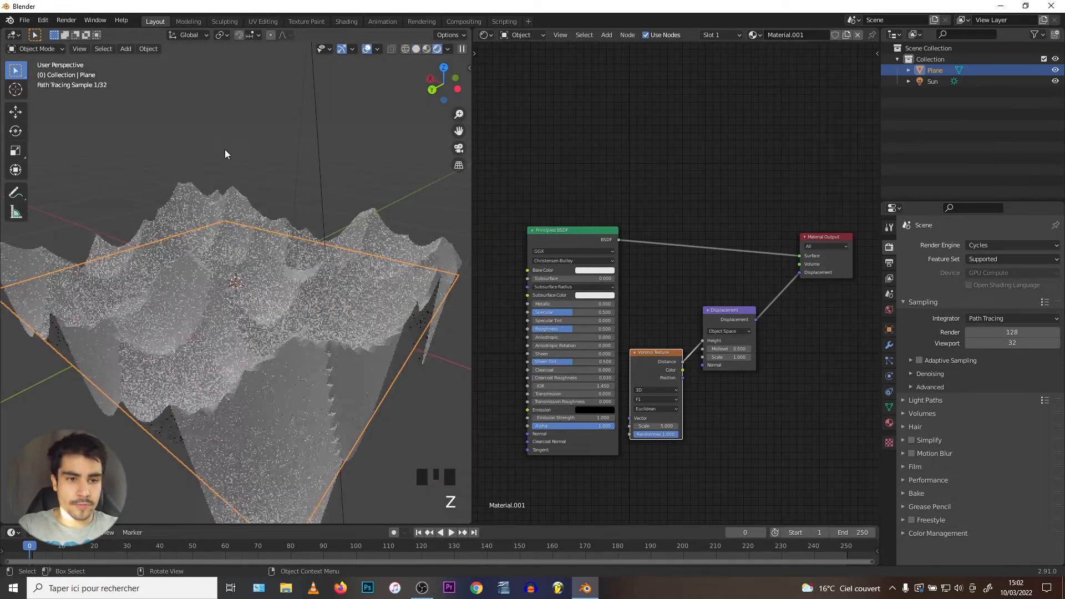
pyautogui.moveTo(225, 289); pyautogui.dragTo(196, 305, button='middle')
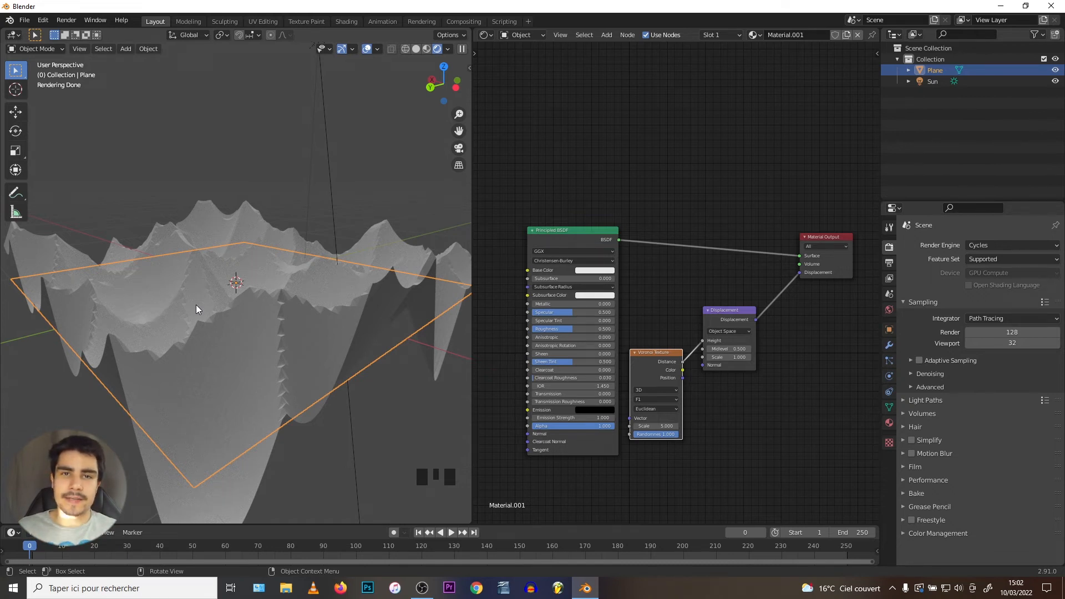
# Step: Replace the Voronoi Texture node with an Image Texture node and connect its Color output to the Displacement node's Height input
pyautogui.moveTo(663, 295); pyautogui.dragTo(683, 294, button='middle')
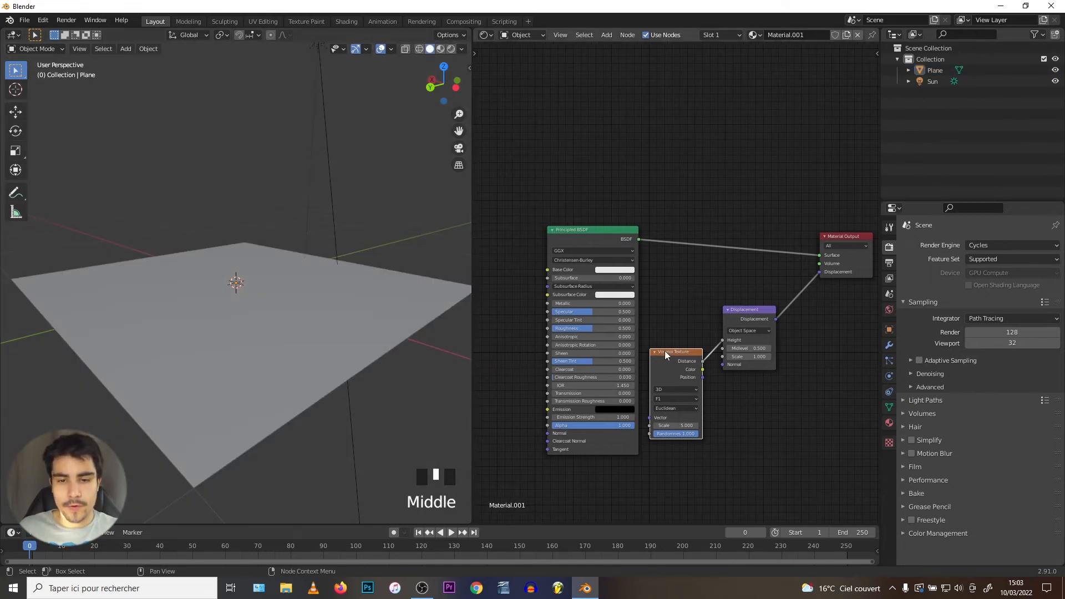
pyautogui.click(665, 351)
pyautogui.press('Delete')
pyautogui.hotkey('shift', 'a')
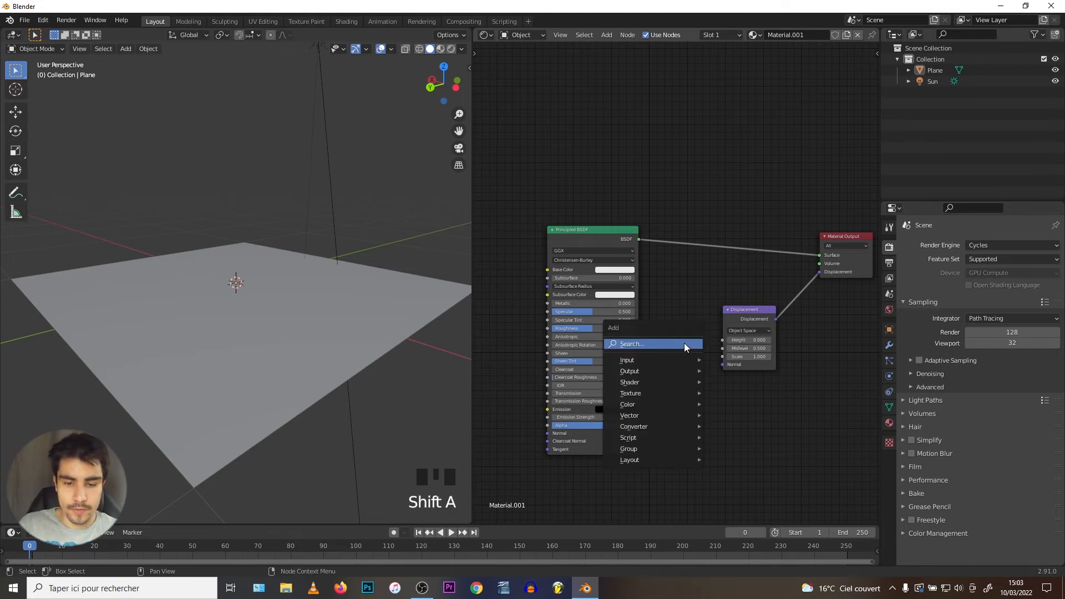
pyautogui.click(684, 342)
pyautogui.write('image')
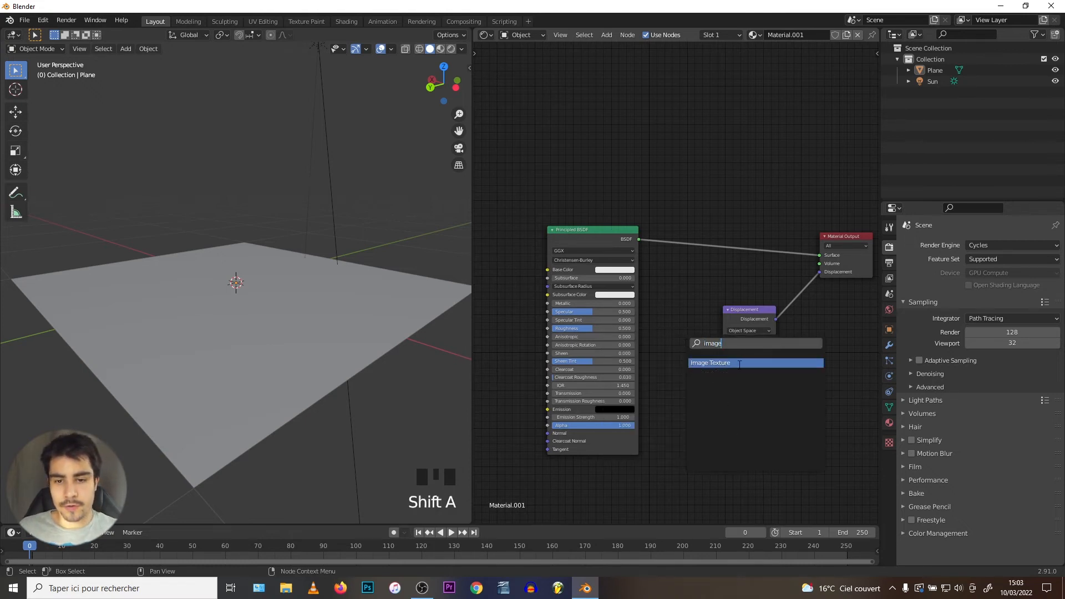
pyautogui.click(740, 363)
pyautogui.moveTo(526, 353); pyautogui.dragTo(716, 356)
pyautogui.moveTo(521, 353); pyautogui.dragTo(723, 339)
# Step: Load Gravel014_2K_Displacement.jpg from the "image 2" folder into the Image Texture node and set its color space to Non-Color
pyautogui.scroll(3, 703, 355)
pyautogui.click(664, 384)
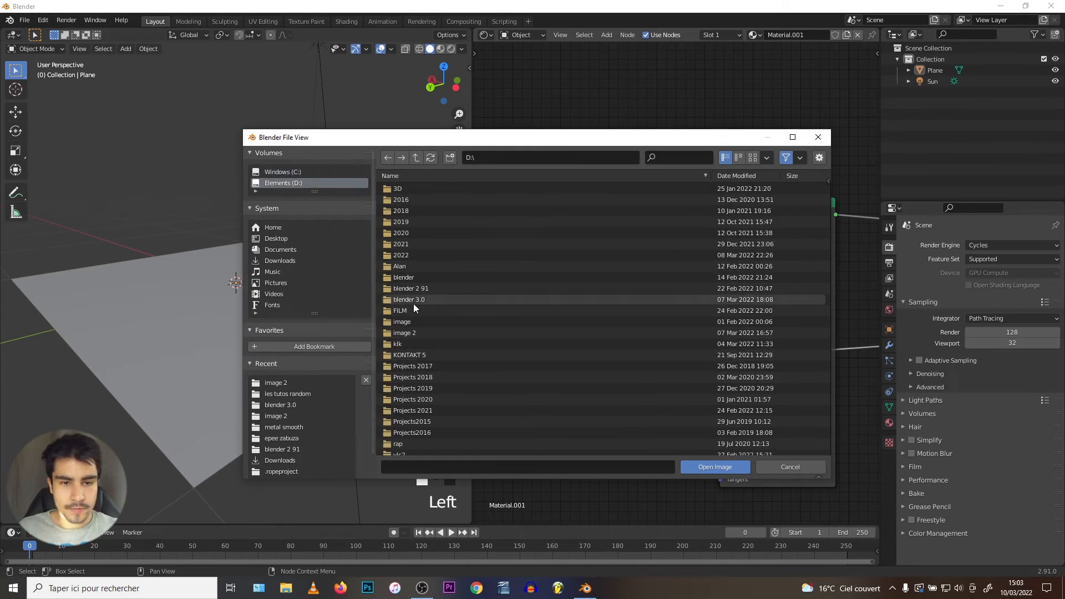
pyautogui.click(412, 333)
pyautogui.doubleClick(415, 331)
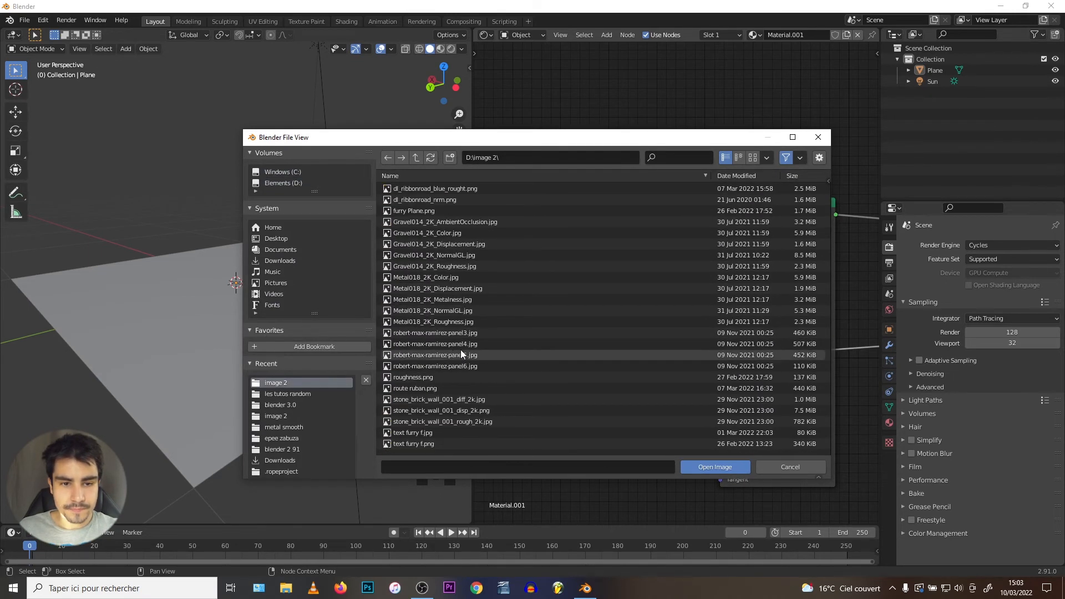
pyautogui.click(430, 244)
pyautogui.click(714, 465)
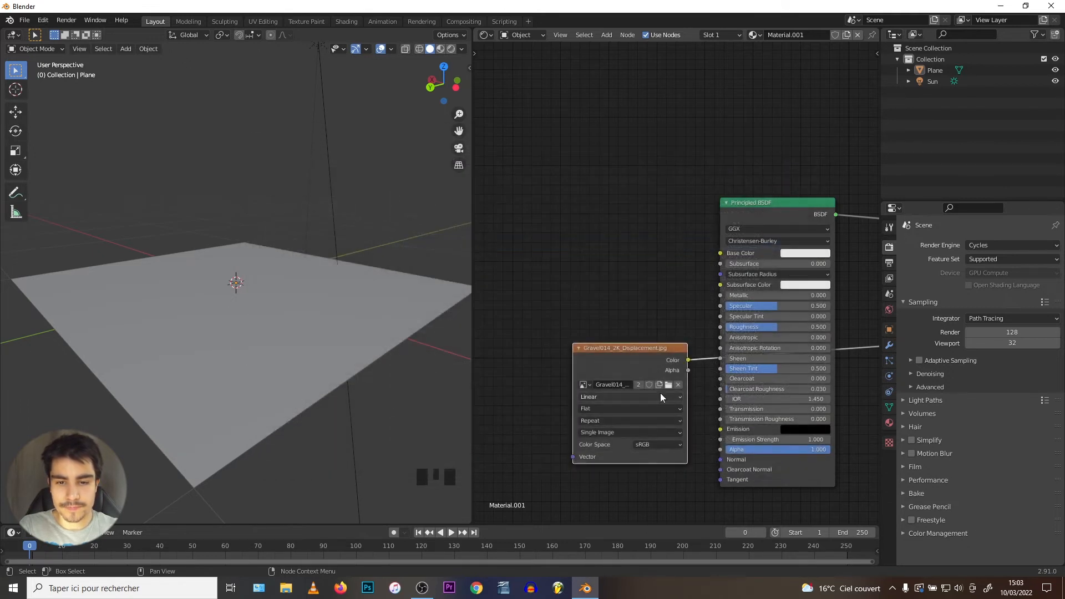
pyautogui.click(644, 444)
pyautogui.click(648, 490)
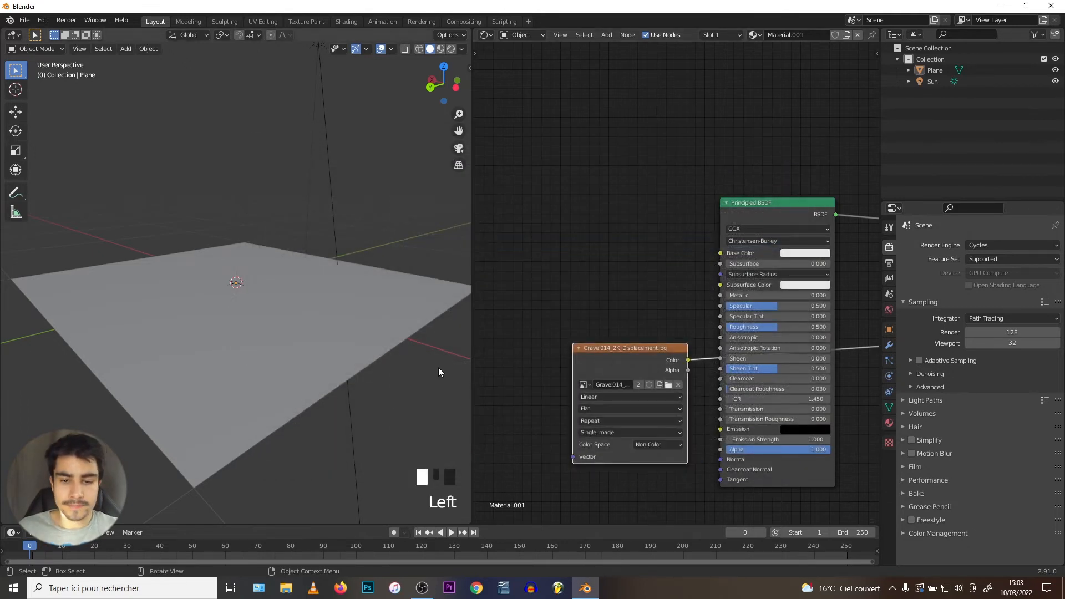
# Step: Switch the 3D viewport to Rendered shading and examine the plane displaced by the gravel image
pyautogui.press('z')
pyautogui.moveTo(201, 304); pyautogui.dragTo(219, 312, button='middle')
pyautogui.press('a')
pyautogui.press('a')
pyautogui.press('a')
pyautogui.moveTo(804, 340); pyautogui.dragTo(533, 314, button='middle')
pyautogui.scroll(1, 534, 314)
pyautogui.scroll(5, 635, 319)
pyautogui.scroll(-4, 634, 319)
# Step: Place the Image Texture node below the Principled BSDF and reduce the Displacement node's Scale to 0.2
pyautogui.moveTo(616, 314); pyautogui.dragTo(774, 301, button='middle')
pyautogui.scroll(-20, 732, 324)
pyautogui.scroll(4, 694, 347)
pyautogui.scroll(2, 660, 288)
pyautogui.moveTo(715, 333); pyautogui.dragTo(655, 320, button='middle')
pyautogui.scroll(8, 660, 288)
pyautogui.scroll(-1, 620, 288)
pyautogui.scroll(2, 654, 320)
pyautogui.moveTo(697, 251)
pyautogui.mouseDown()
pyautogui.moveTo(666, 250)
pyautogui.moveTo(692, 250)
pyautogui.moveTo(670, 250)
pyautogui.moveTo(680, 250)
pyautogui.mouseUp()
pyautogui.scroll(5, 231, 302)
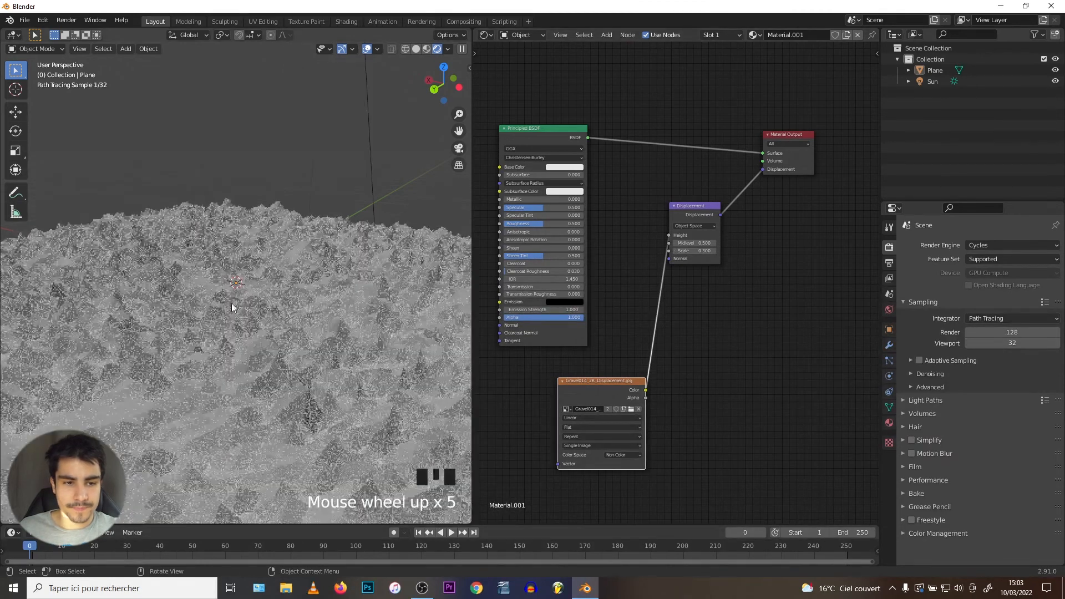
pyautogui.scroll(2, 238, 317)
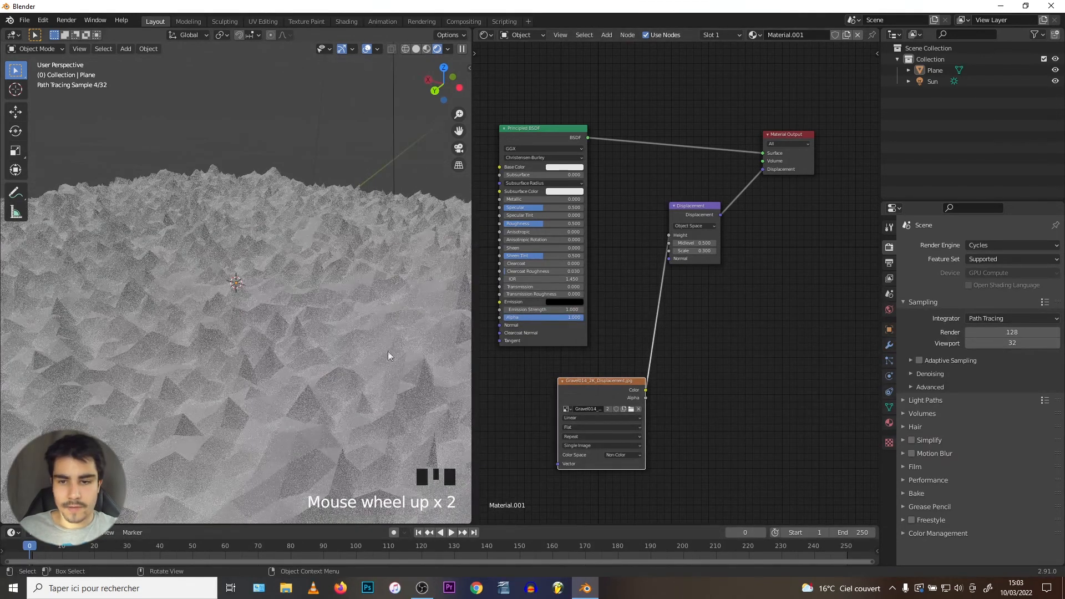
# Step: Add a Subdivision Surface modifier to the plane with a viewport level of 2
pyautogui.click(889, 345)
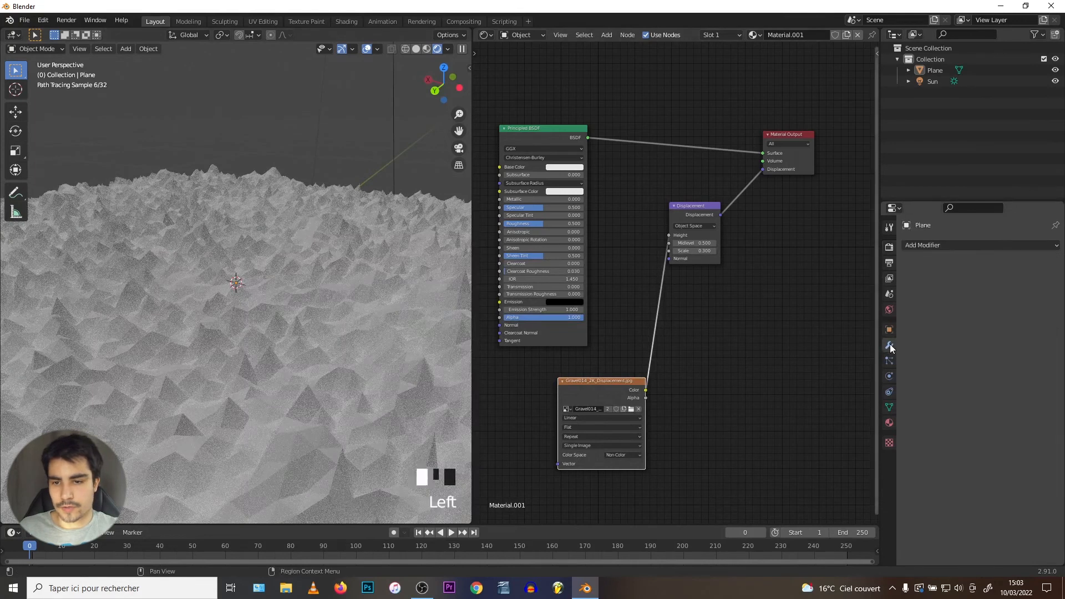
pyautogui.click(974, 245)
pyautogui.click(826, 435)
pyautogui.click(1040, 295)
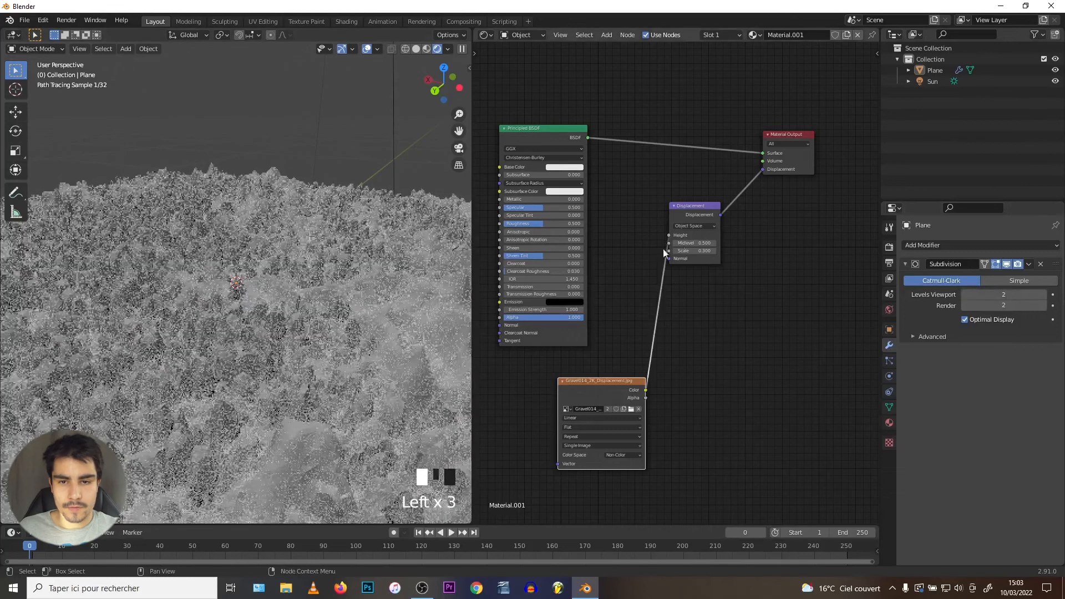
# Step: Set the Displacement node's Scale to 0.1 and inspect the gravel surface from above and from an angle
pyautogui.doubleClick(699, 251)
pyautogui.write('0.1')
pyautogui.press('Return')
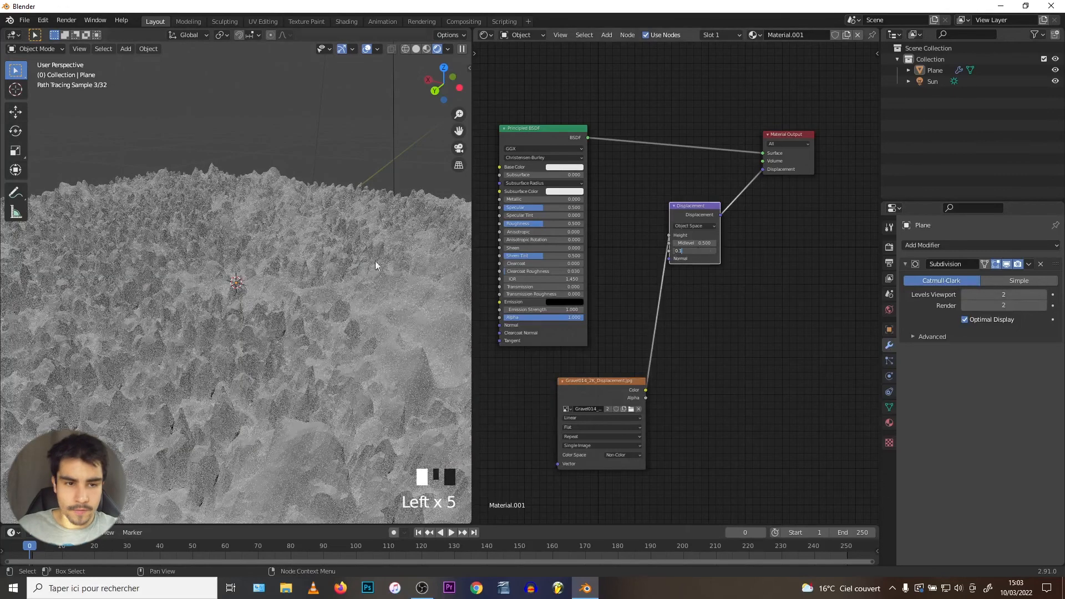
pyautogui.scroll(-1, 253, 258)
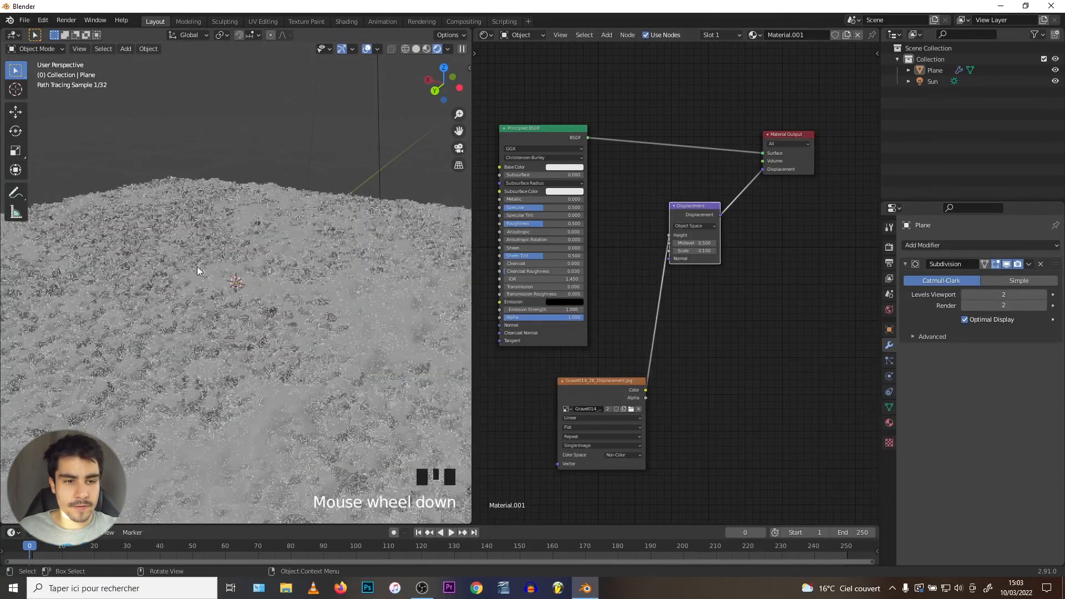
pyautogui.moveTo(198, 266); pyautogui.dragTo(218, 322, button='middle')
pyautogui.scroll(-5, 220, 321)
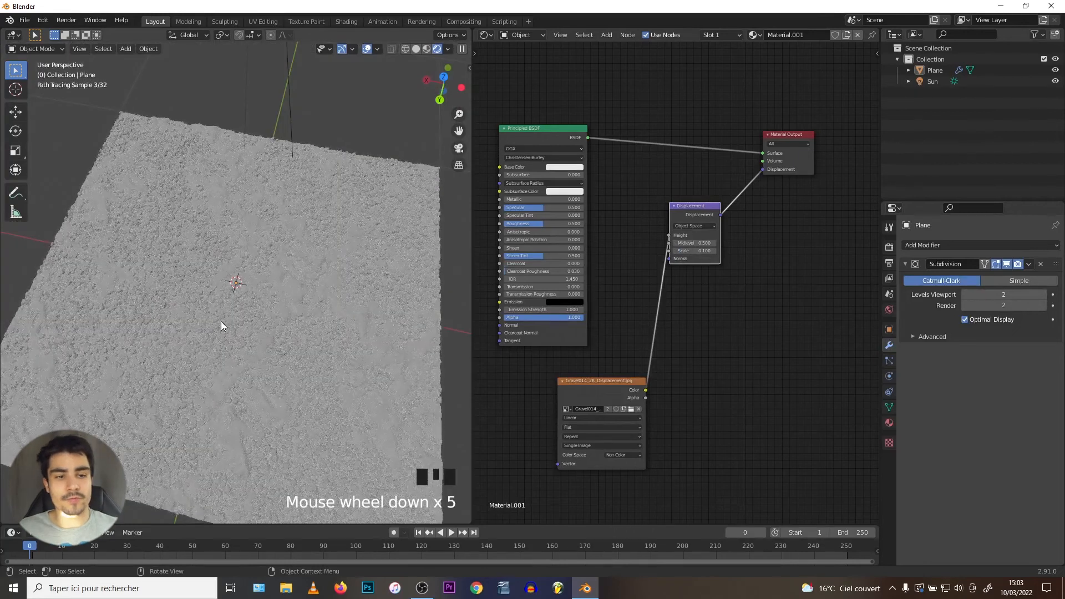
pyautogui.moveTo(209, 378); pyautogui.dragTo(256, 331, button='middle')
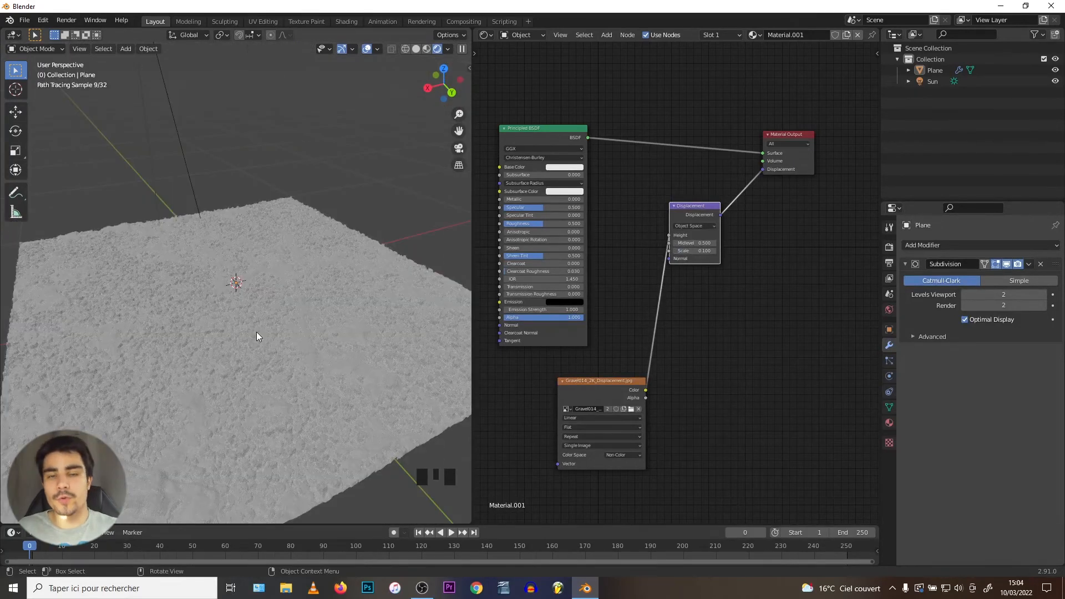